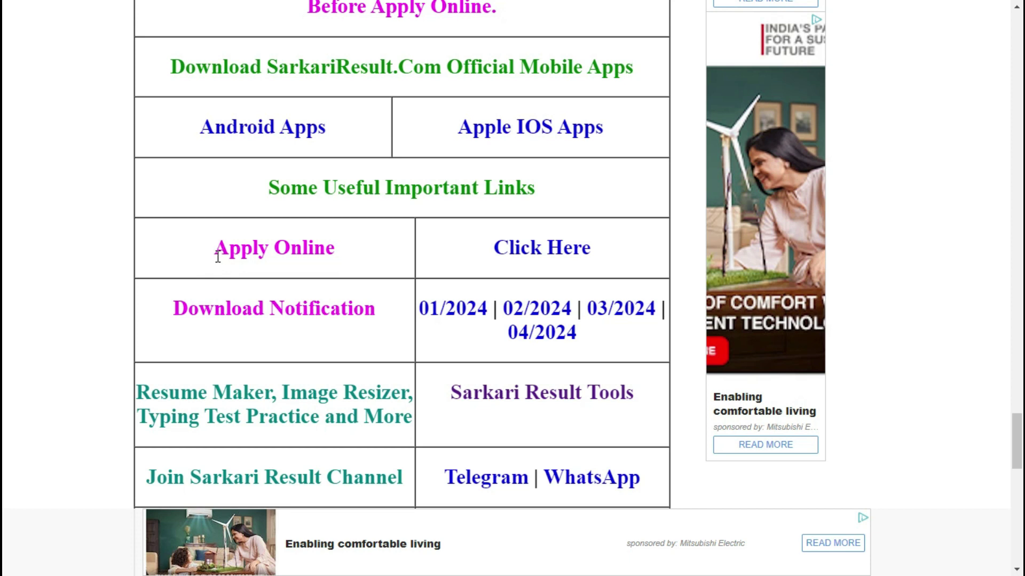
Step: Follow the Apply Online 'Click Here' link for Bihar Vidhan Sabha Various Post Registration 2024
{"action": "left_click", "coordinate": [526, 251]}
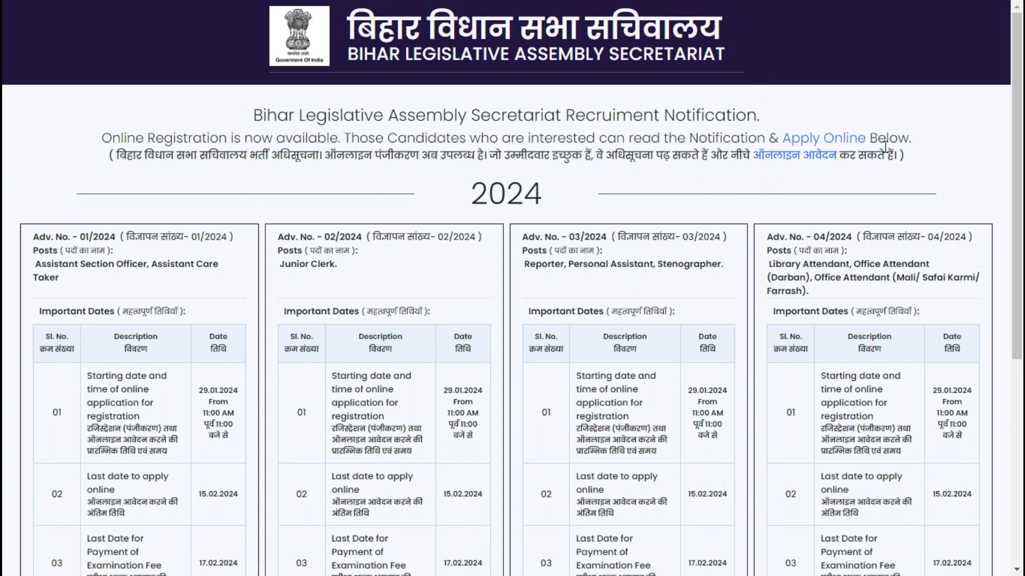
Step: Choose Apply Now on the 2024 notification and scroll the login page to the Register Here box
{"action": "scroll", "coordinate": [592, 251], "scroll_direction": "down", "scroll_amount": 5}
{"action": "scroll", "coordinate": [591, 250], "scroll_direction": "down", "scroll_amount": 1}
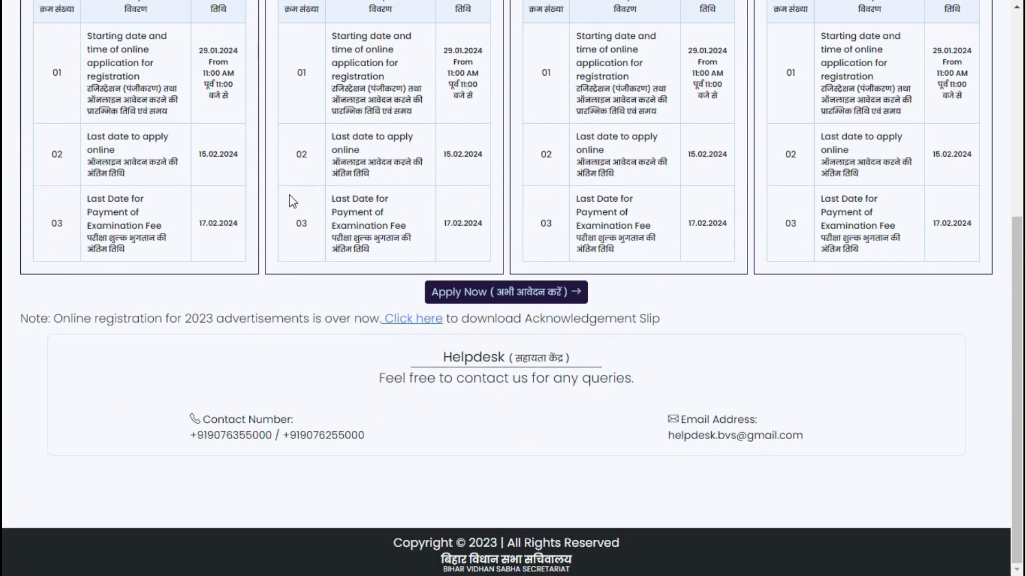
{"action": "left_click", "coordinate": [529, 295]}
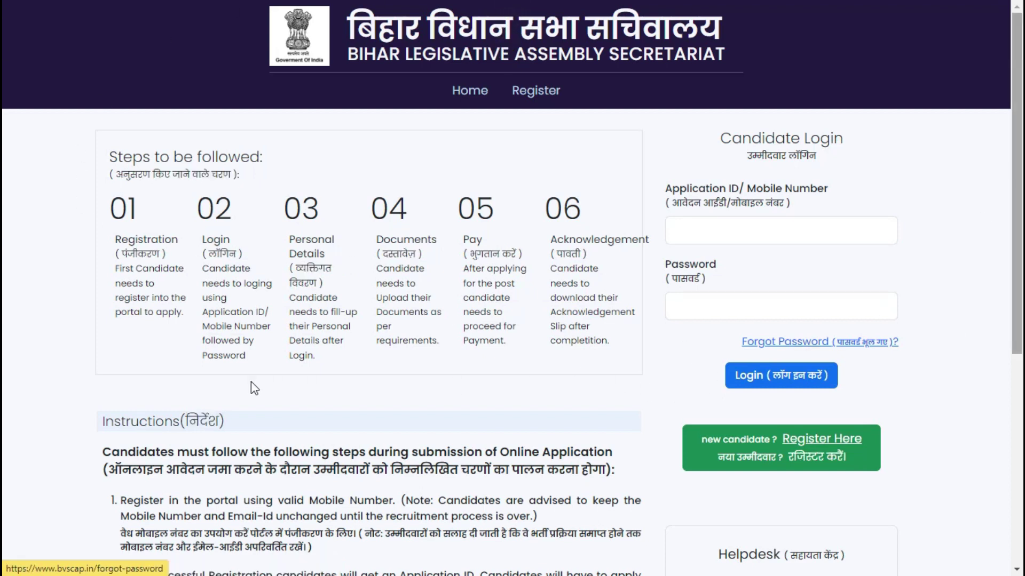
{"action": "scroll", "coordinate": [410, 365], "scroll_direction": "down", "scroll_amount": 3}
{"action": "scroll", "coordinate": [410, 365], "scroll_direction": "down", "scroll_amount": 5}
{"action": "scroll", "coordinate": [179, 364], "scroll_direction": "up", "scroll_amount": 6}
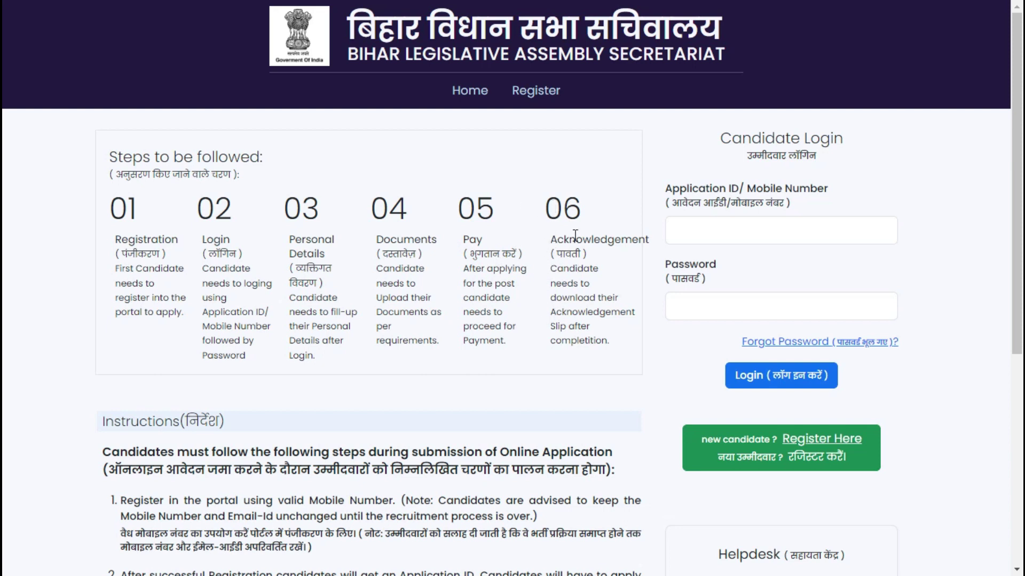
{"action": "scroll", "coordinate": [534, 331], "scroll_direction": "down", "scroll_amount": 3}
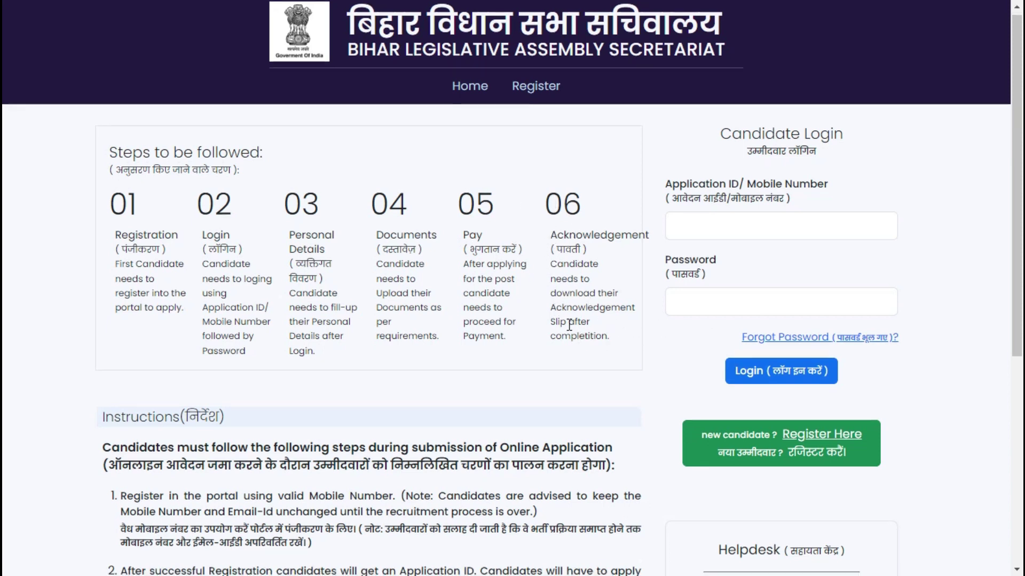
{"action": "scroll", "coordinate": [256, 313], "scroll_direction": "down", "scroll_amount": 3}
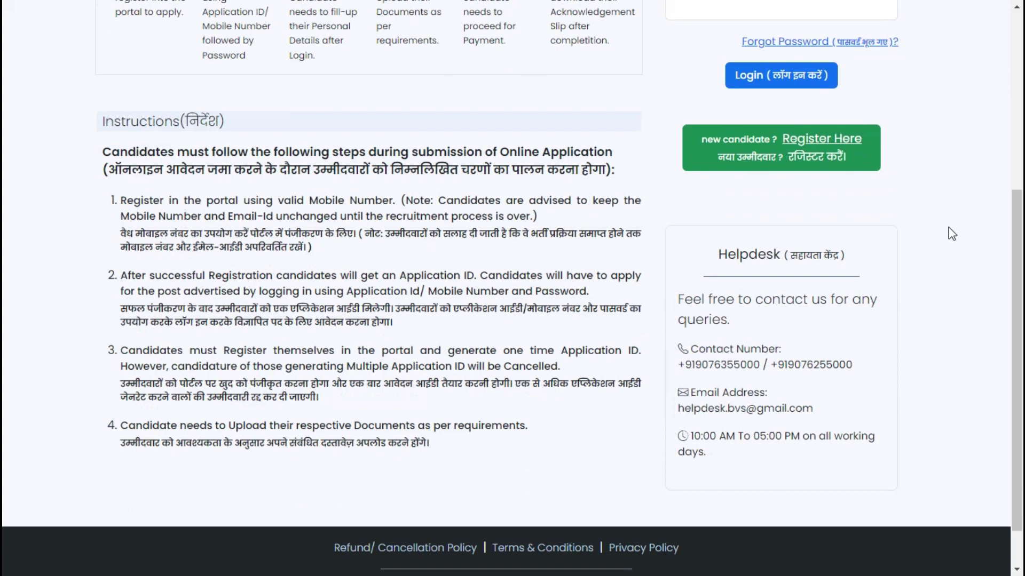
Step: Open the New Candidate Registration form and dismiss the Google Translate popup
{"action": "left_click", "coordinate": [813, 154]}
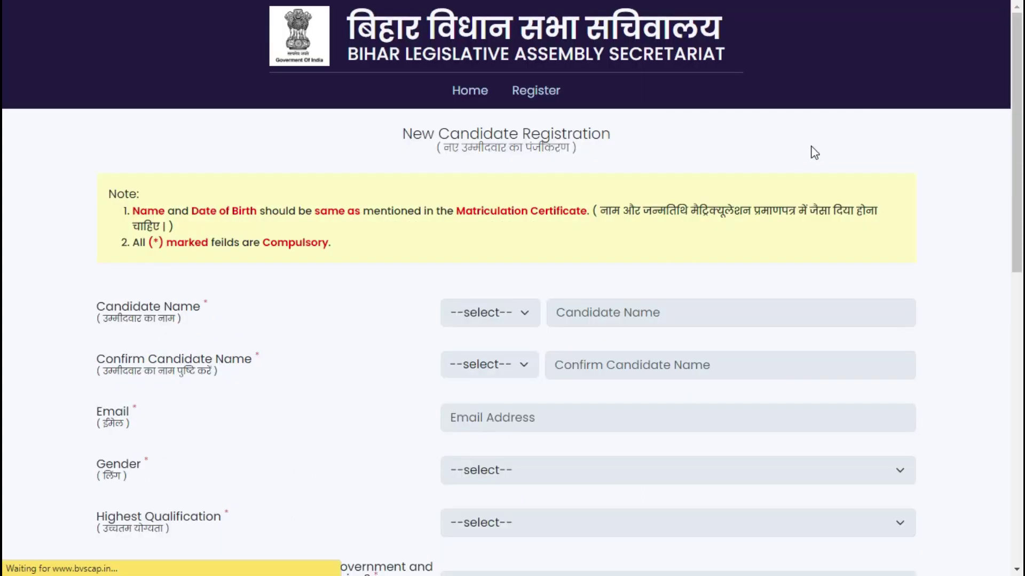
{"action": "scroll", "coordinate": [526, 362], "scroll_direction": "down", "scroll_amount": 12}
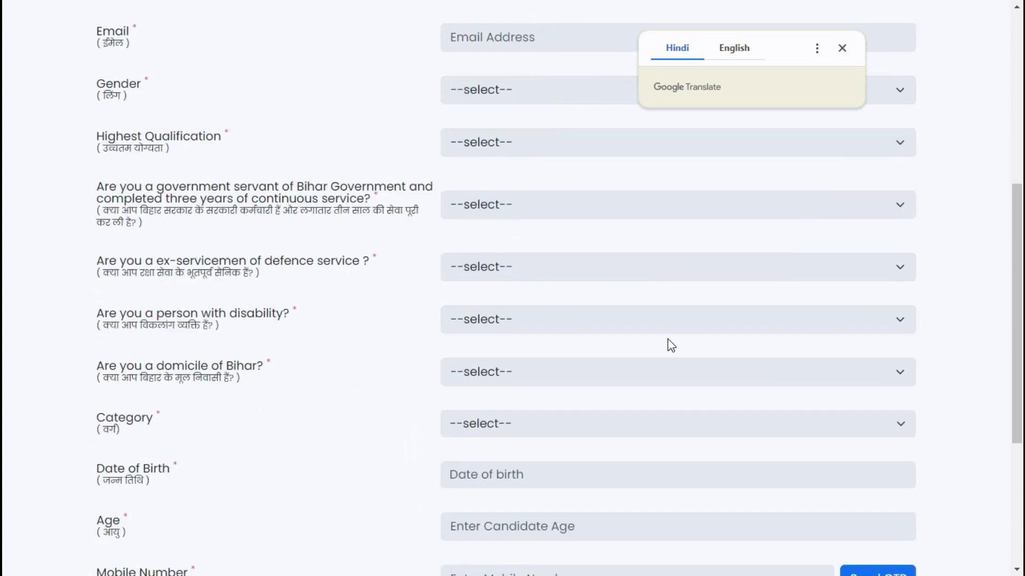
{"action": "scroll", "coordinate": [806, 343], "scroll_direction": "up", "scroll_amount": 9}
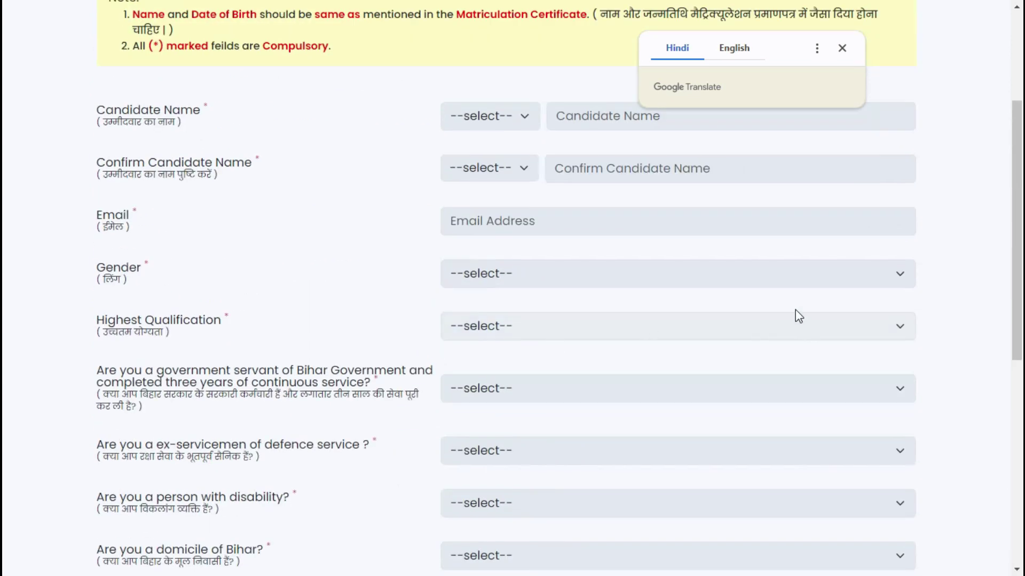
{"action": "scroll", "coordinate": [796, 315], "scroll_direction": "up", "scroll_amount": 2}
{"action": "left_click", "coordinate": [842, 49]}
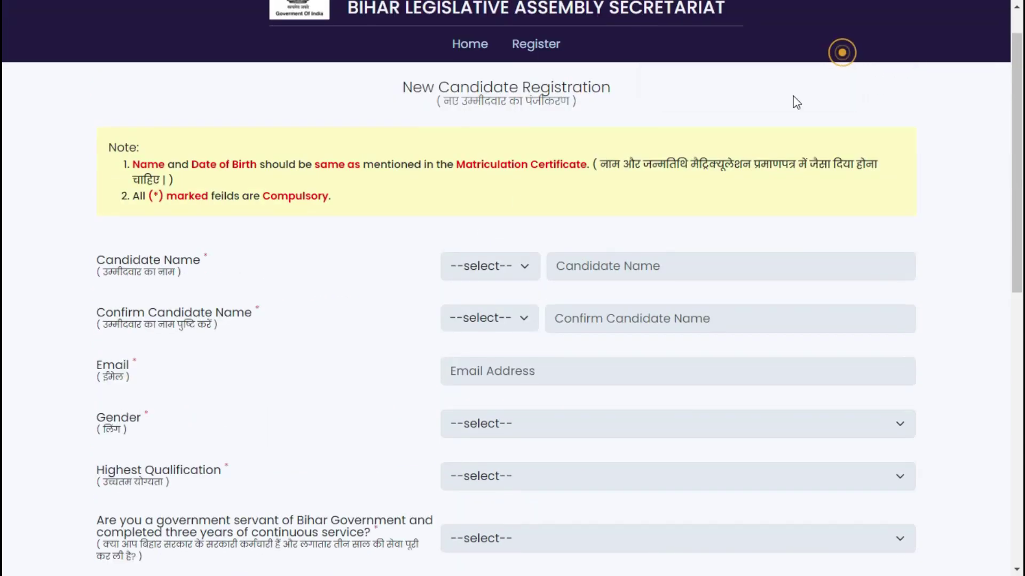
{"action": "scroll", "coordinate": [476, 333], "scroll_direction": "down", "scroll_amount": 2}
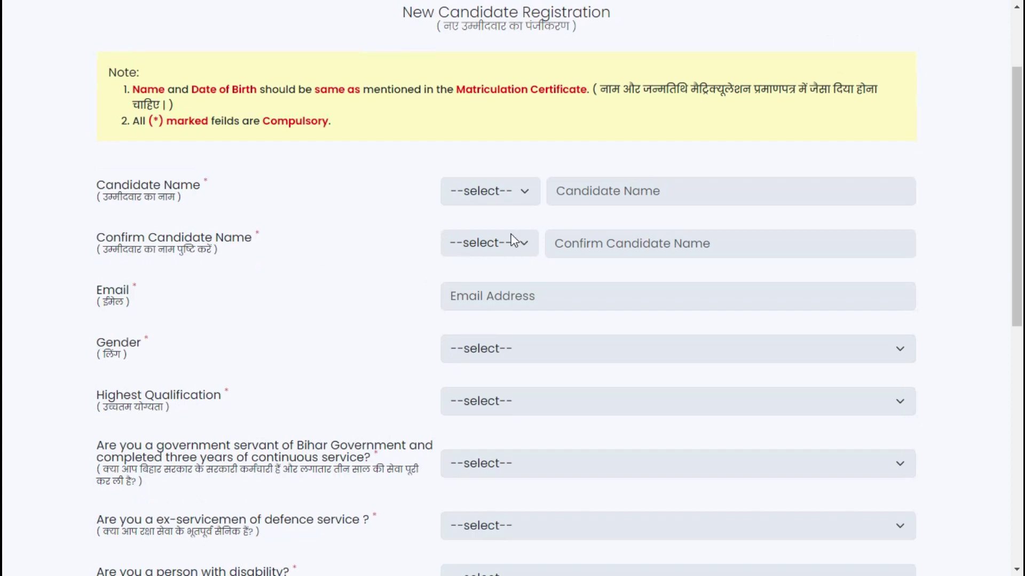
Step: Set the name title to Mr., then go through the name, confirm-name and email fields
{"action": "left_click", "coordinate": [479, 197]}
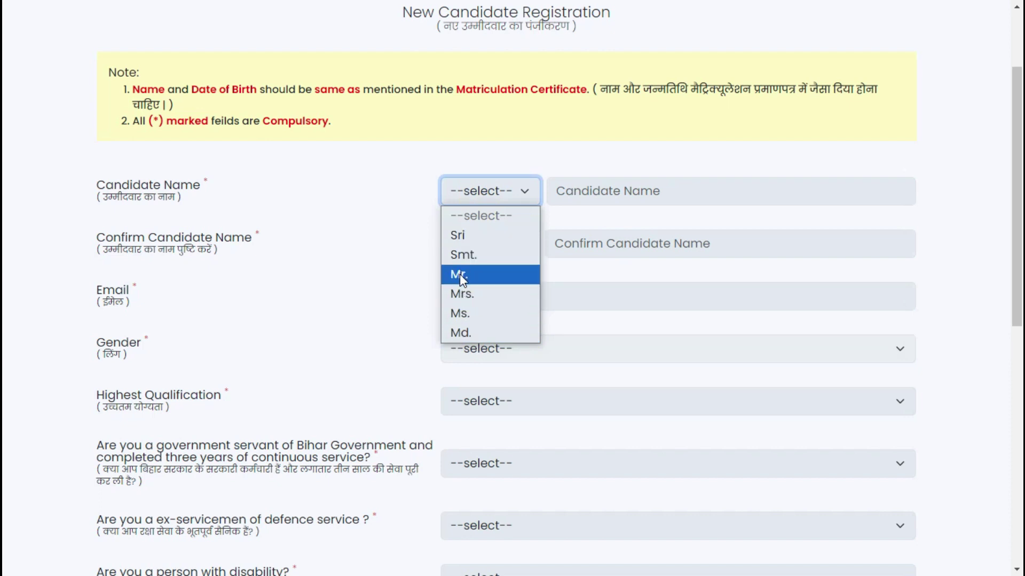
{"action": "left_click", "coordinate": [459, 274]}
{"action": "left_click", "coordinate": [600, 199]}
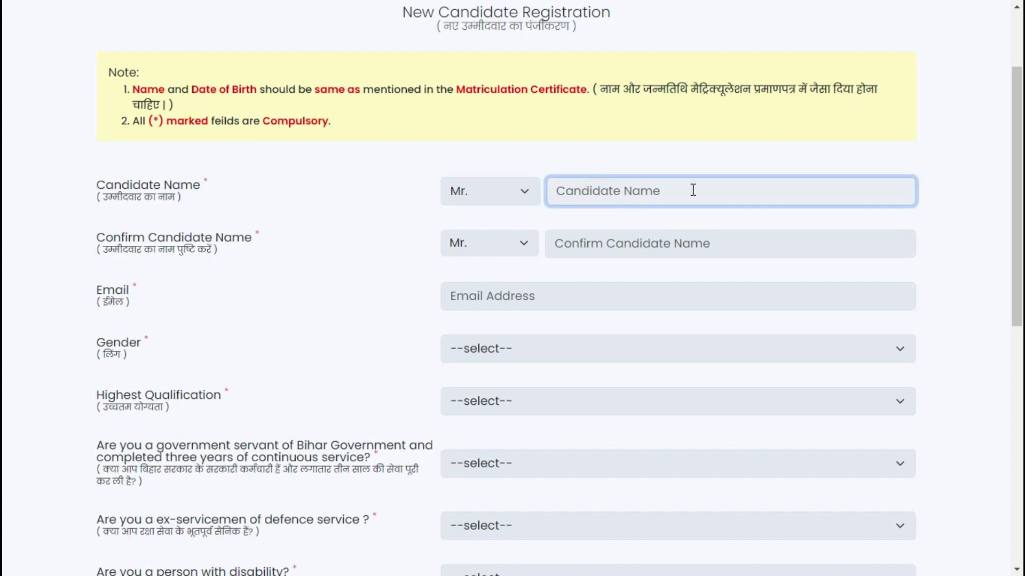
{"action": "left_click", "coordinate": [605, 243]}
{"action": "scroll", "coordinate": [536, 265], "scroll_direction": "down", "scroll_amount": 3}
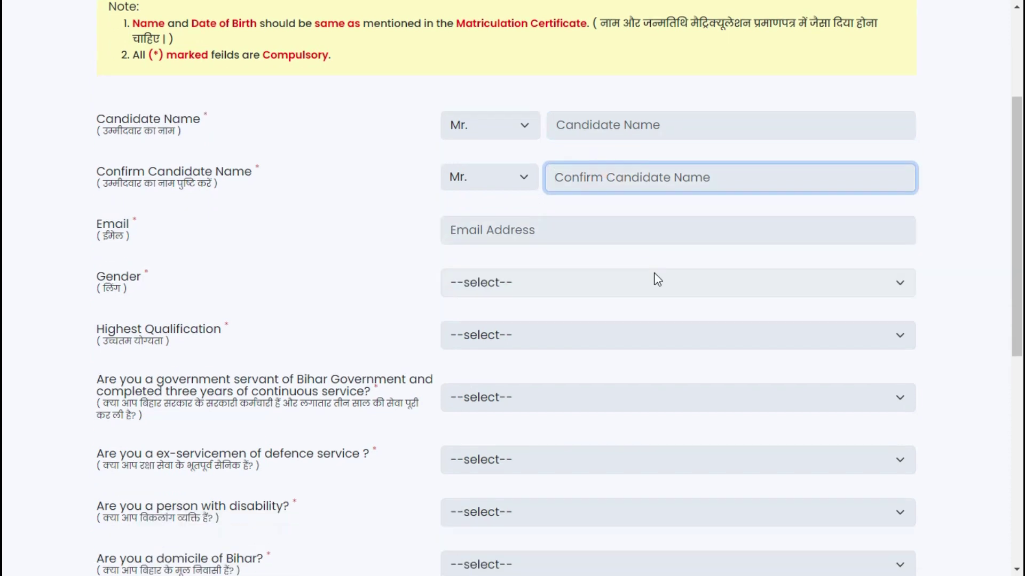
{"action": "left_click", "coordinate": [484, 152]}
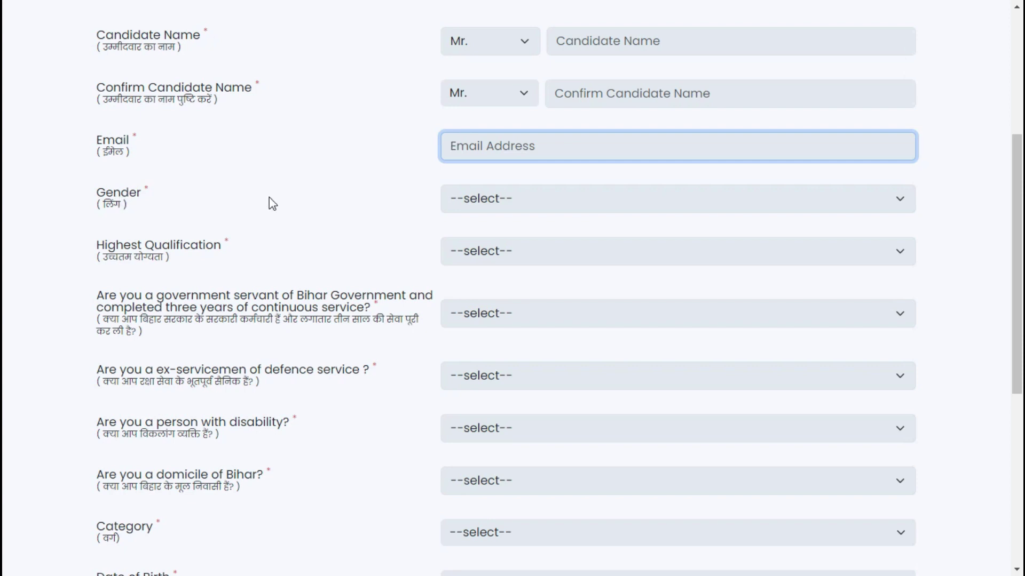
Step: Set gender to Male and highest qualification to Class 10th Matric
{"action": "left_click", "coordinate": [478, 211]}
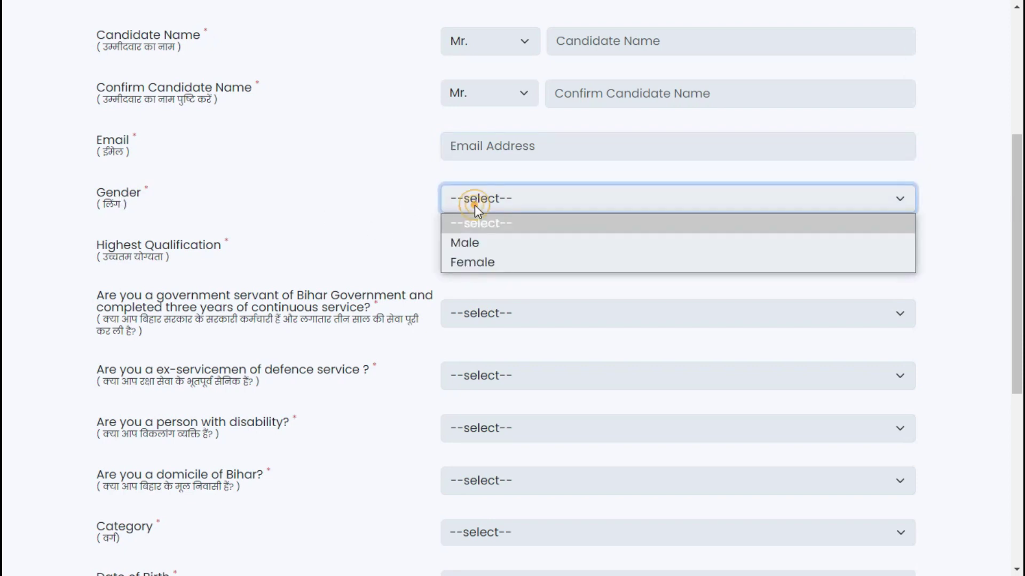
{"action": "left_click", "coordinate": [475, 241]}
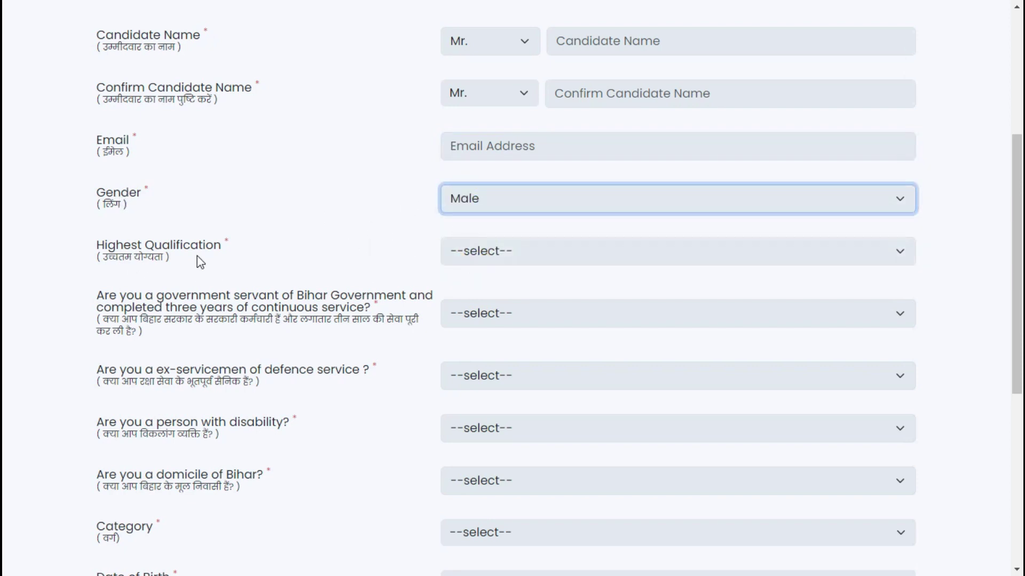
{"action": "left_click", "coordinate": [505, 255]}
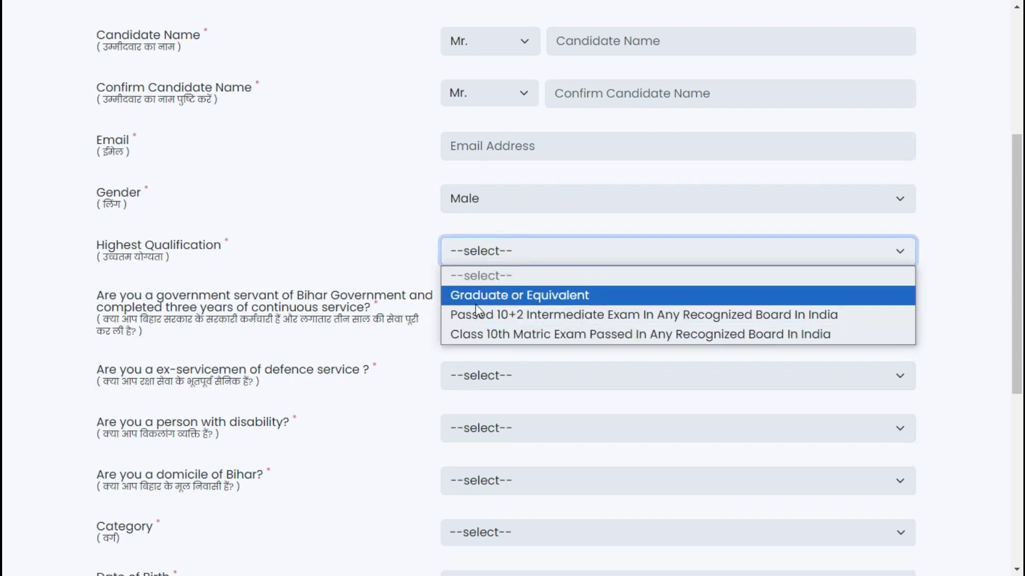
{"action": "left_click", "coordinate": [594, 332]}
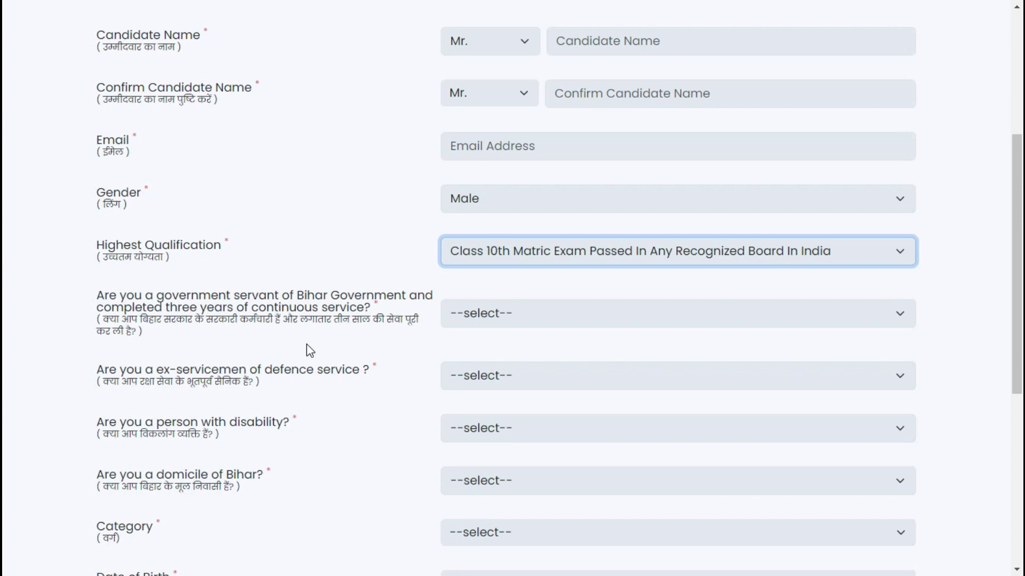
Step: Answer No to the government servant, ex-serviceman and disability questions
{"action": "left_click", "coordinate": [508, 311]}
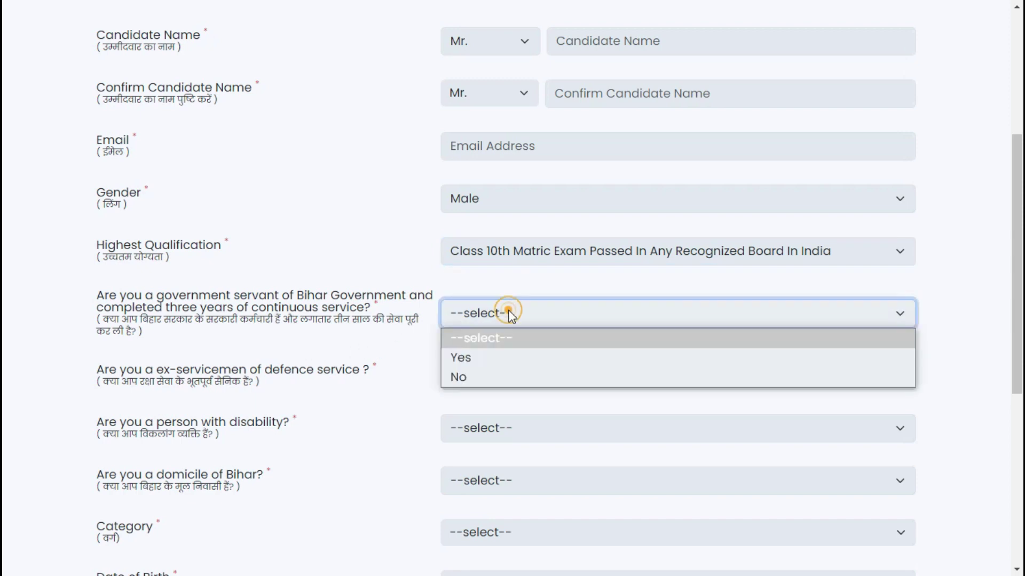
{"action": "left_click", "coordinate": [460, 377]}
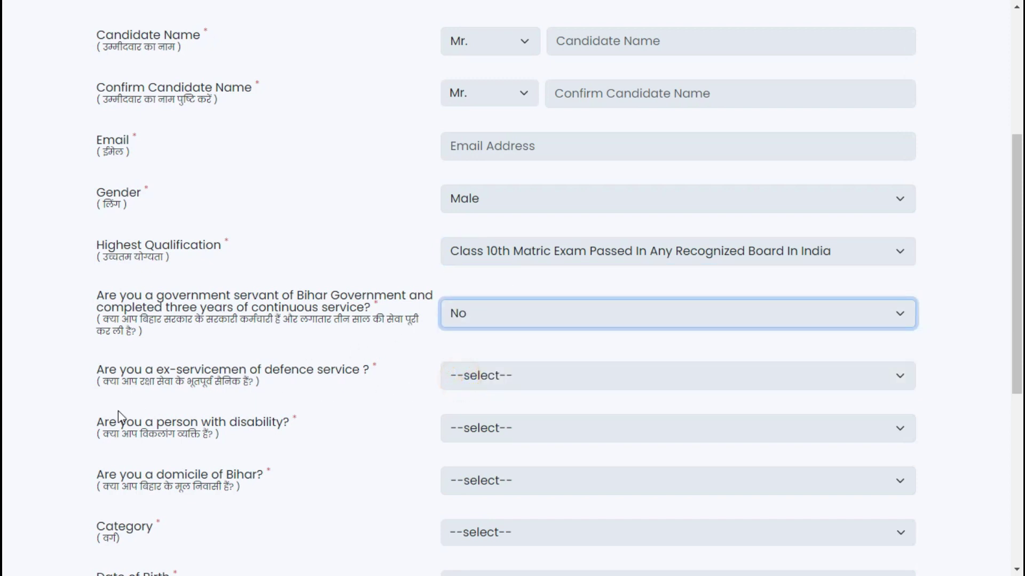
{"action": "left_click", "coordinate": [503, 376]}
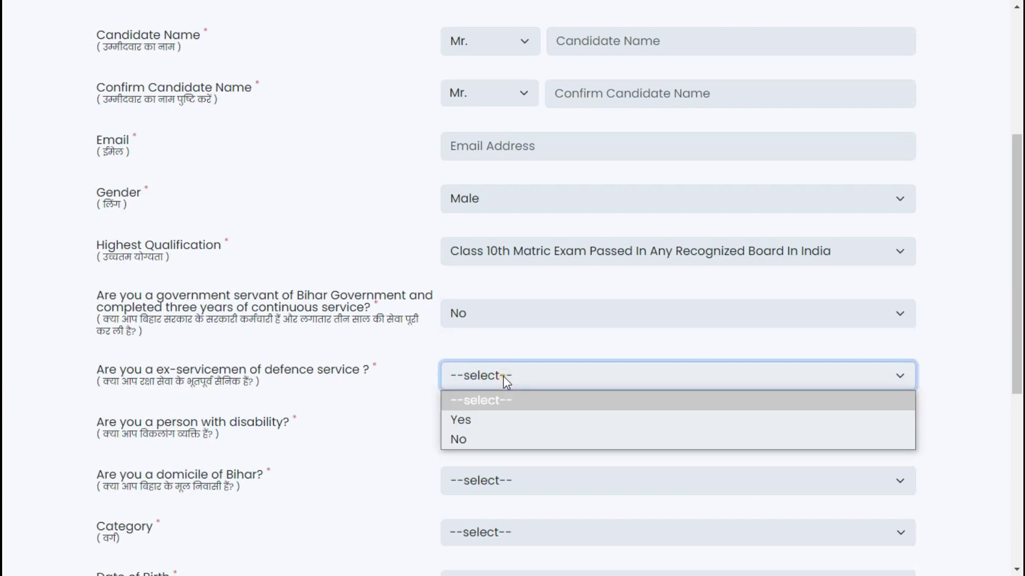
{"action": "left_click", "coordinate": [467, 437]}
{"action": "scroll", "coordinate": [528, 395], "scroll_direction": "down", "scroll_amount": 1}
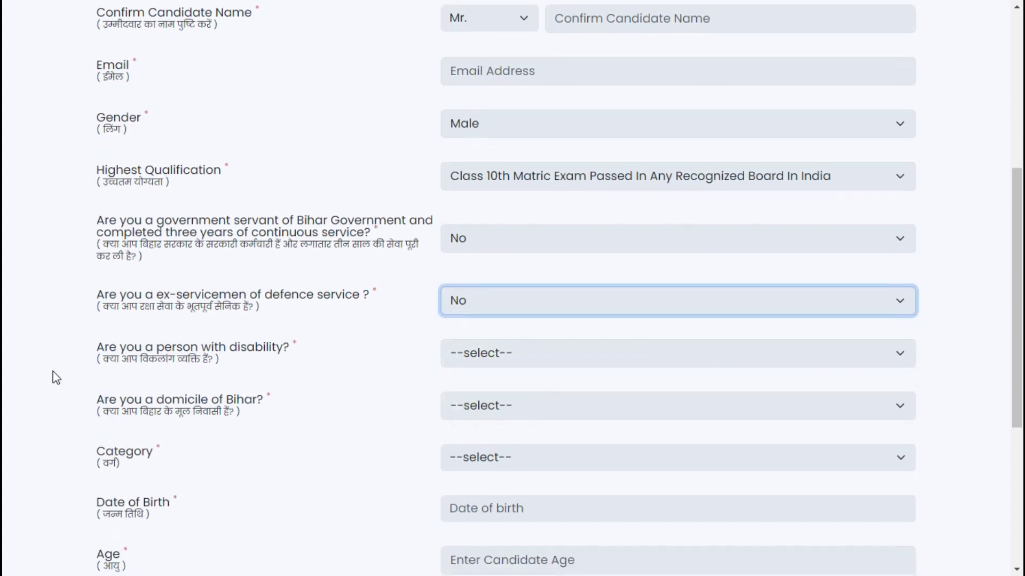
{"action": "left_click", "coordinate": [499, 353]}
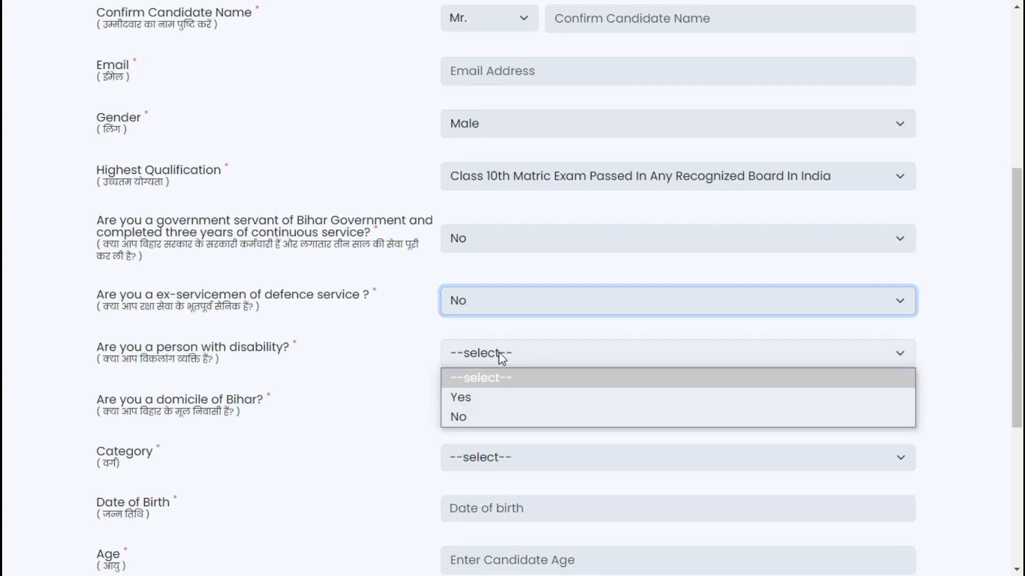
{"action": "left_click", "coordinate": [462, 424]}
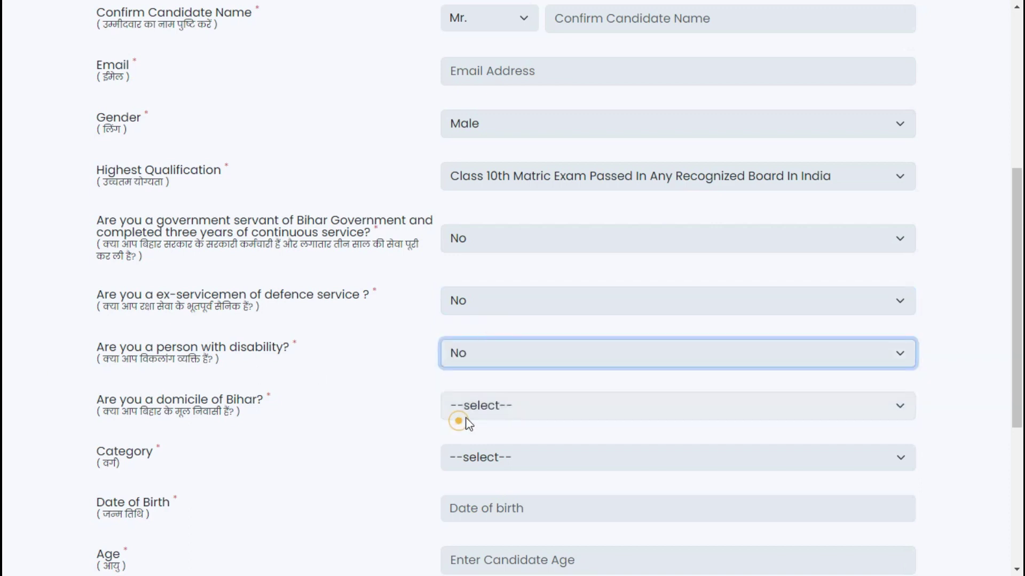
{"action": "scroll", "coordinate": [459, 419], "scroll_direction": "down", "scroll_amount": 1}
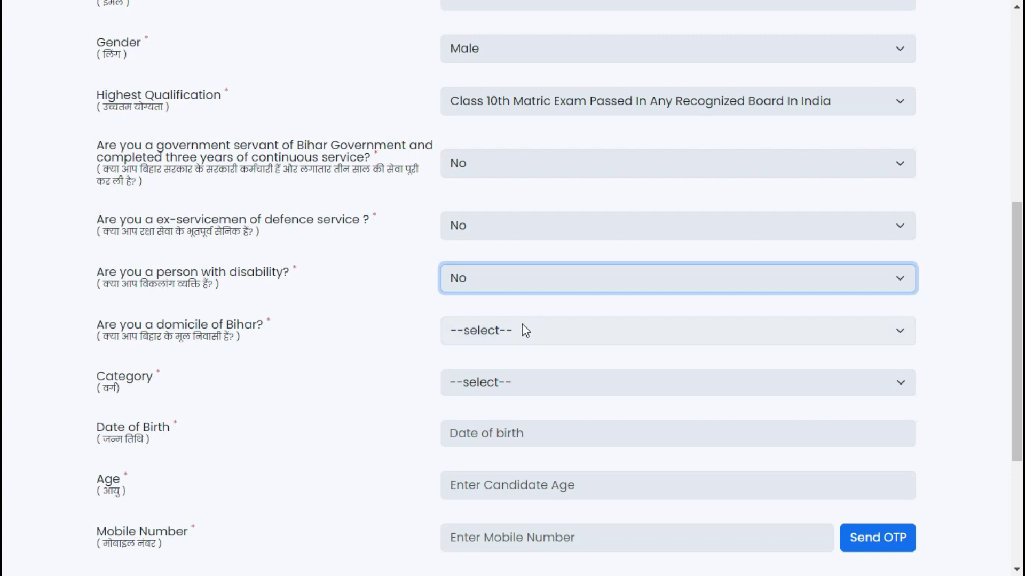
Step: Answer Yes to Bihar domicile and set the category to BC
{"action": "left_click", "coordinate": [484, 332]}
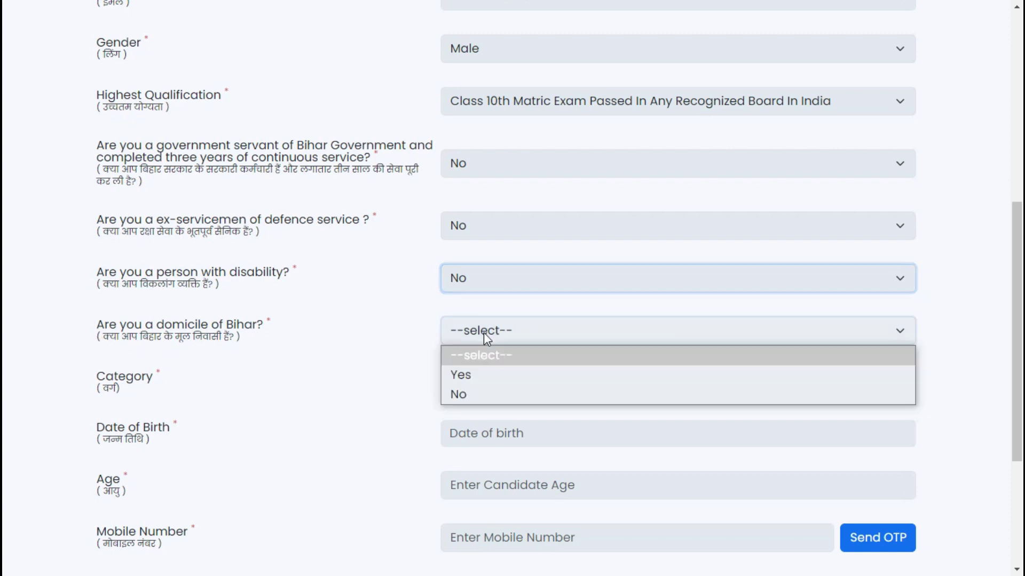
{"action": "left_click", "coordinate": [453, 376]}
{"action": "scroll", "coordinate": [331, 373], "scroll_direction": "down", "scroll_amount": 2}
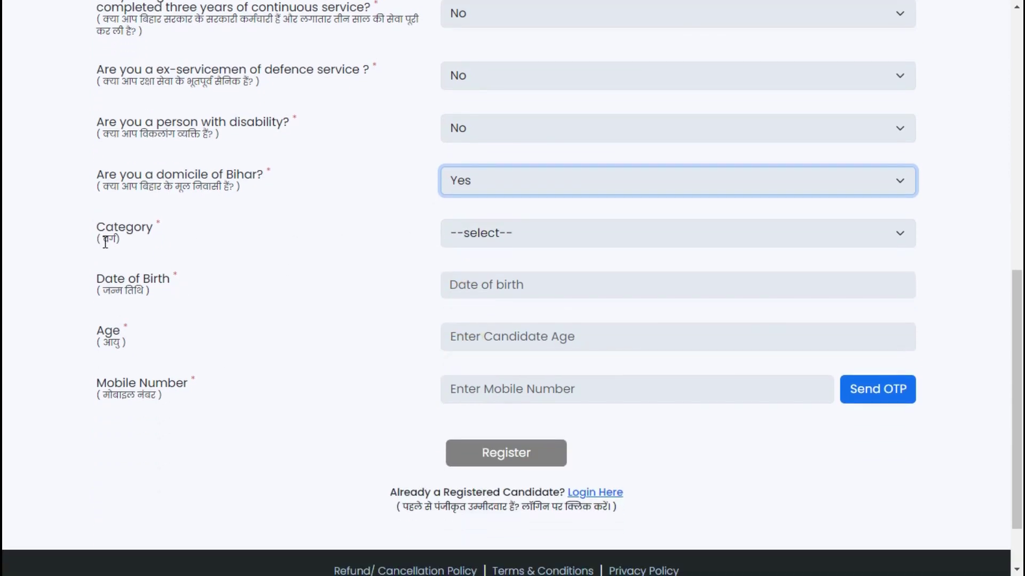
{"action": "left_click", "coordinate": [485, 227]}
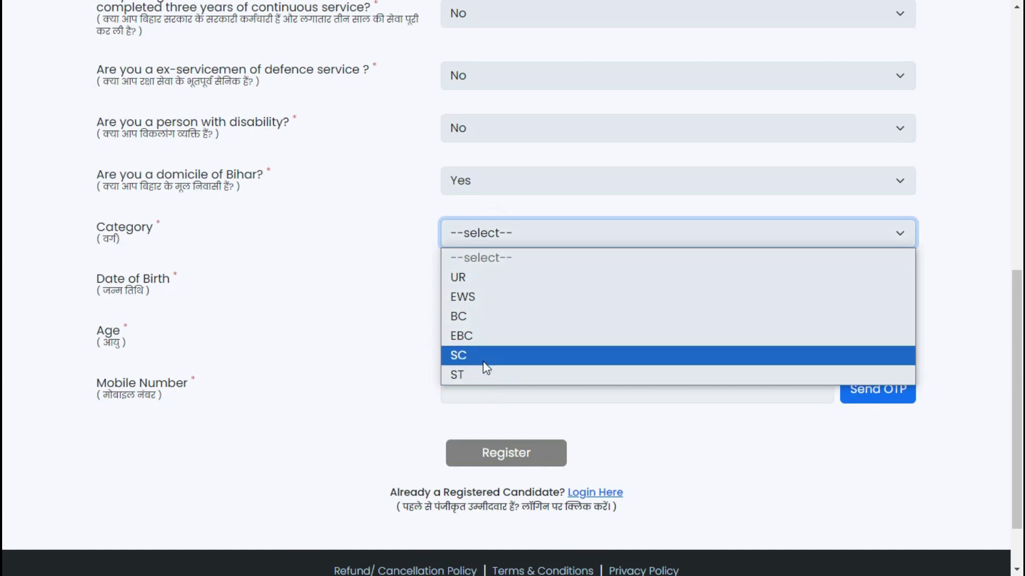
{"action": "left_click", "coordinate": [468, 316]}
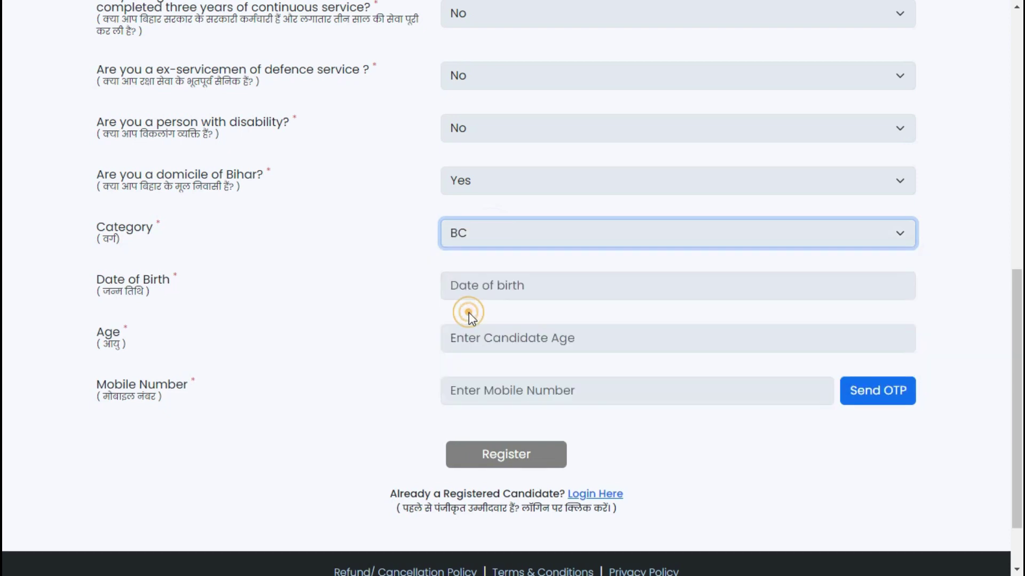
{"action": "scroll", "coordinate": [289, 327], "scroll_direction": "down", "scroll_amount": 1}
{"action": "left_click", "coordinate": [559, 273]}
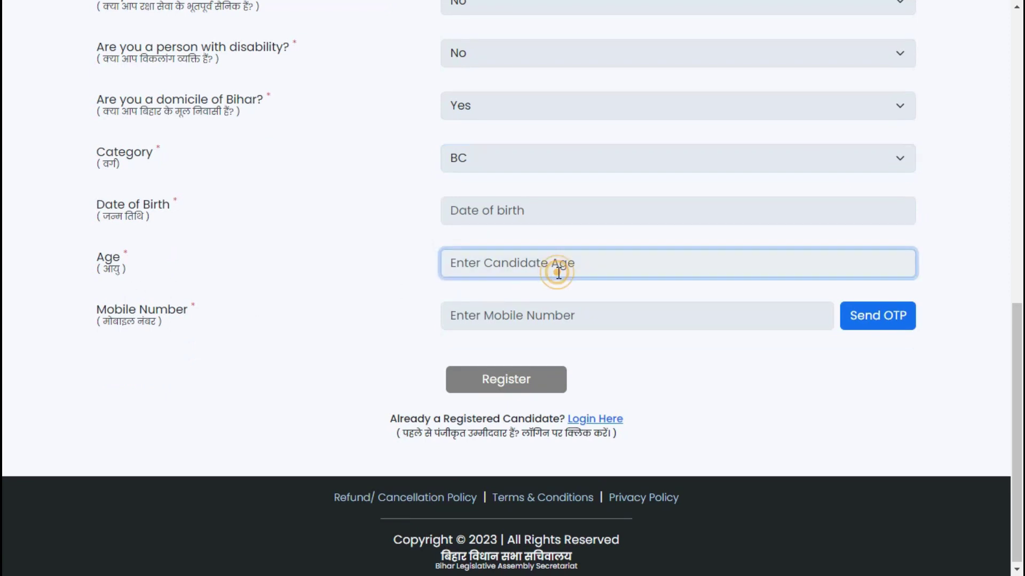
Step: Set the date of birth to 10 September 1999 in the calendar picker
{"action": "left_click", "coordinate": [484, 213]}
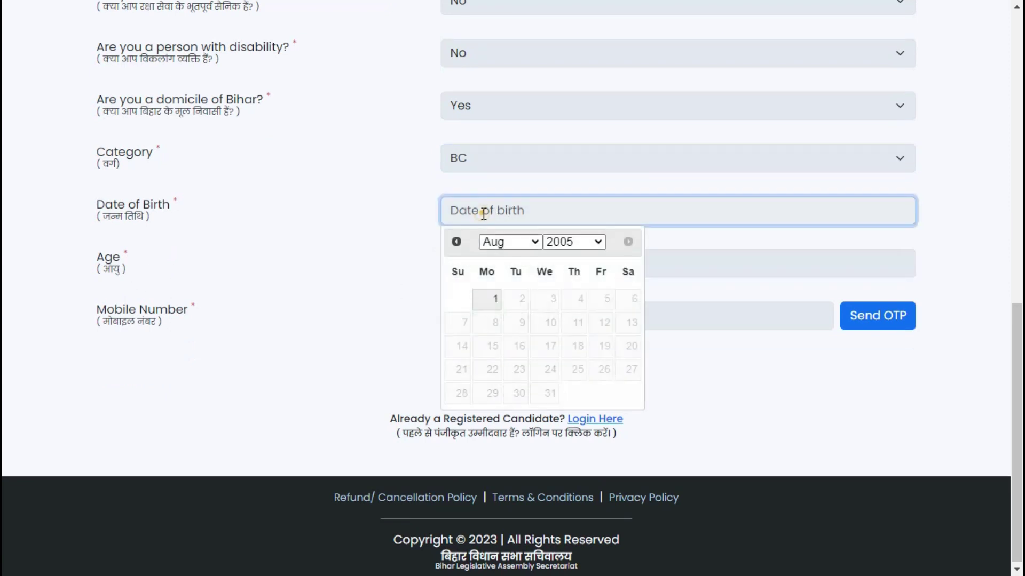
{"action": "left_click", "coordinate": [576, 241]}
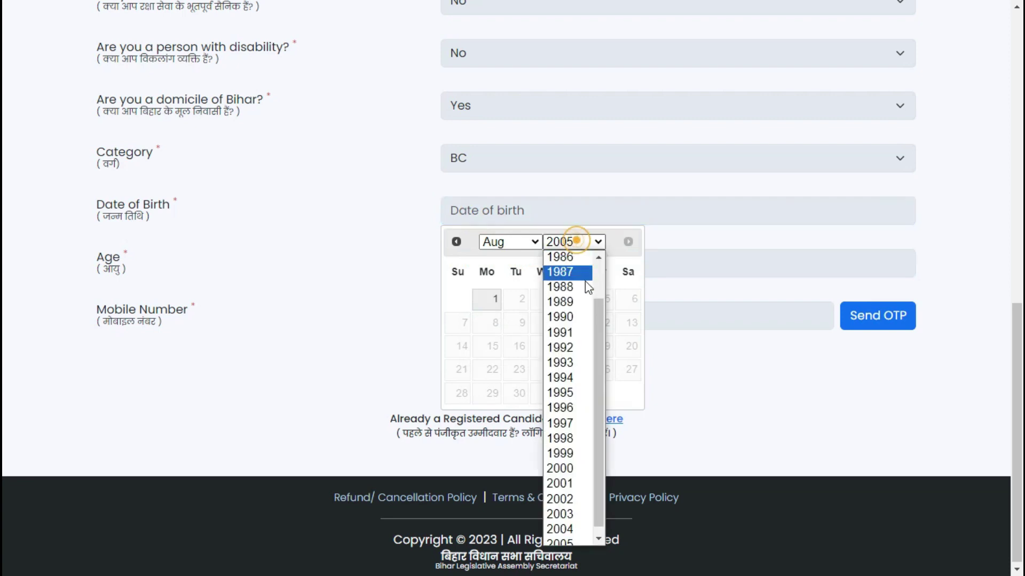
{"action": "left_click", "coordinate": [562, 453]}
{"action": "left_click", "coordinate": [511, 243]}
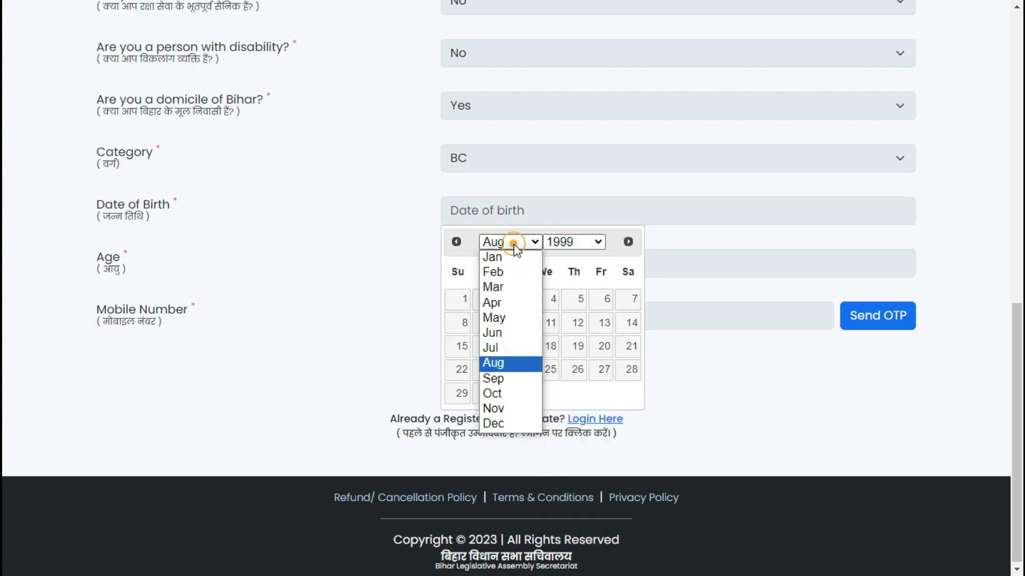
{"action": "left_click", "coordinate": [511, 380]}
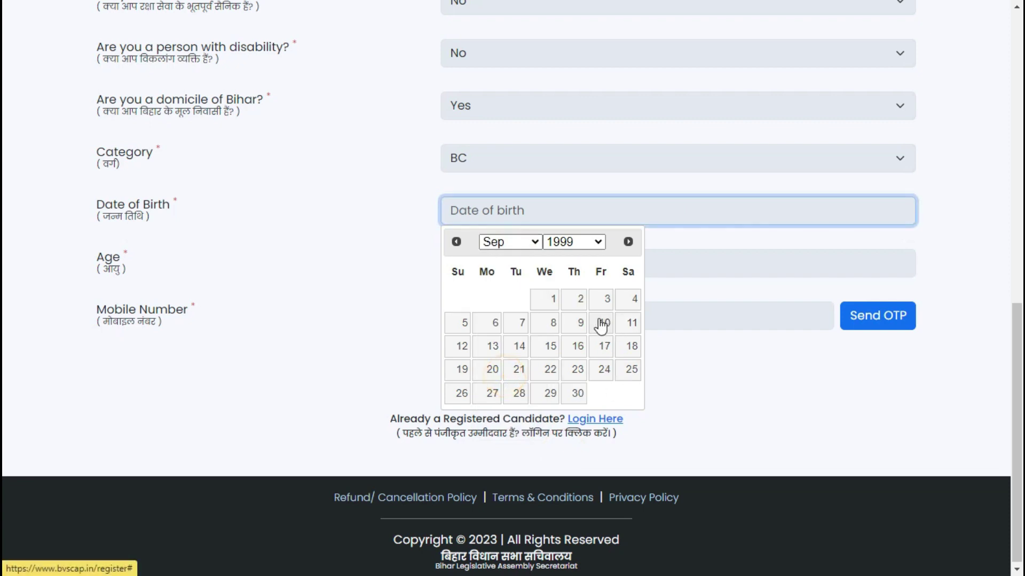
{"action": "left_click", "coordinate": [600, 323]}
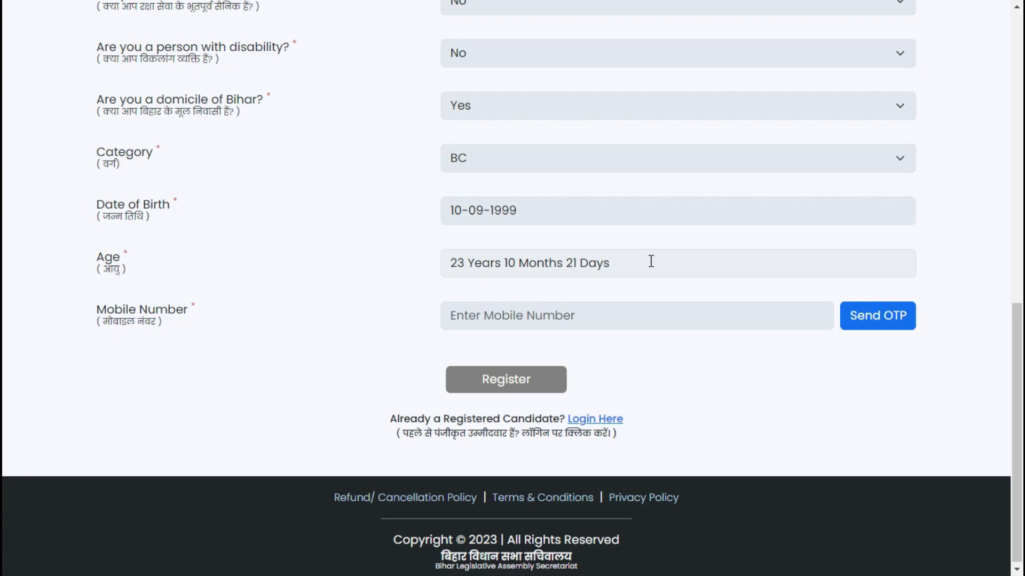
Step: Enter the candidate's mobile number, verify it by OTP, and submit the registration
{"action": "left_click", "coordinate": [522, 311]}
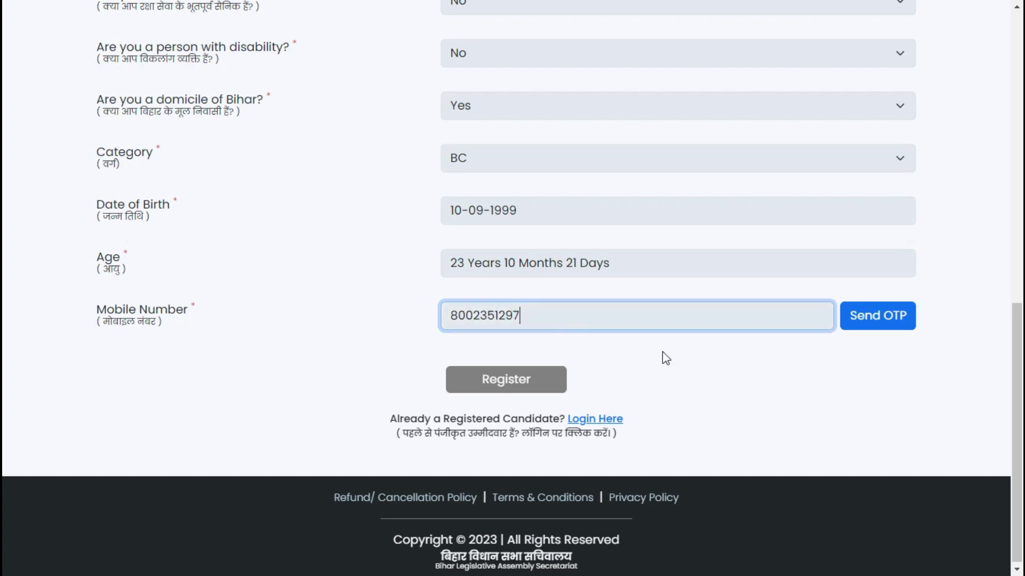
{"action": "left_click", "coordinate": [891, 323]}
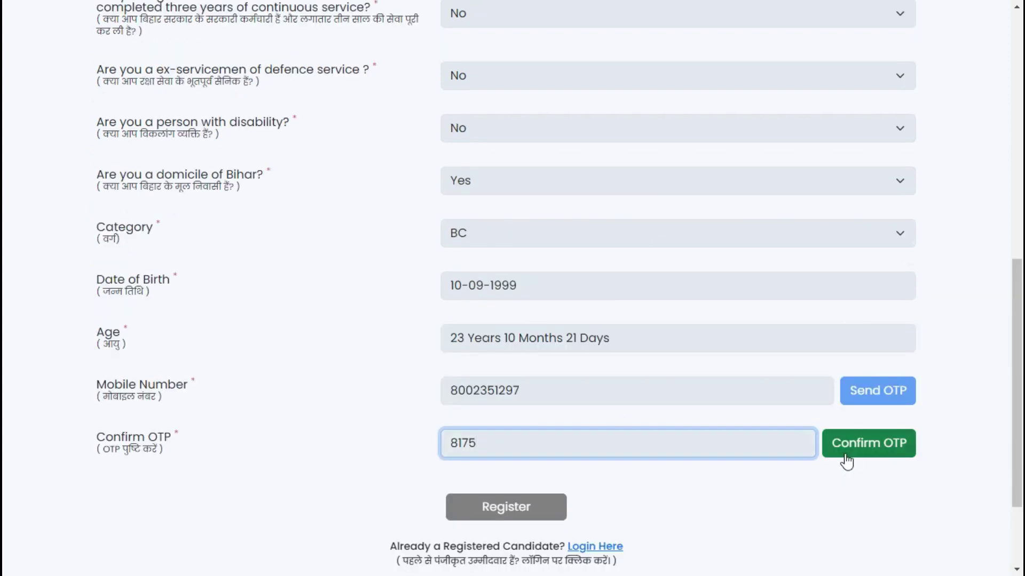
{"action": "left_click", "coordinate": [846, 458]}
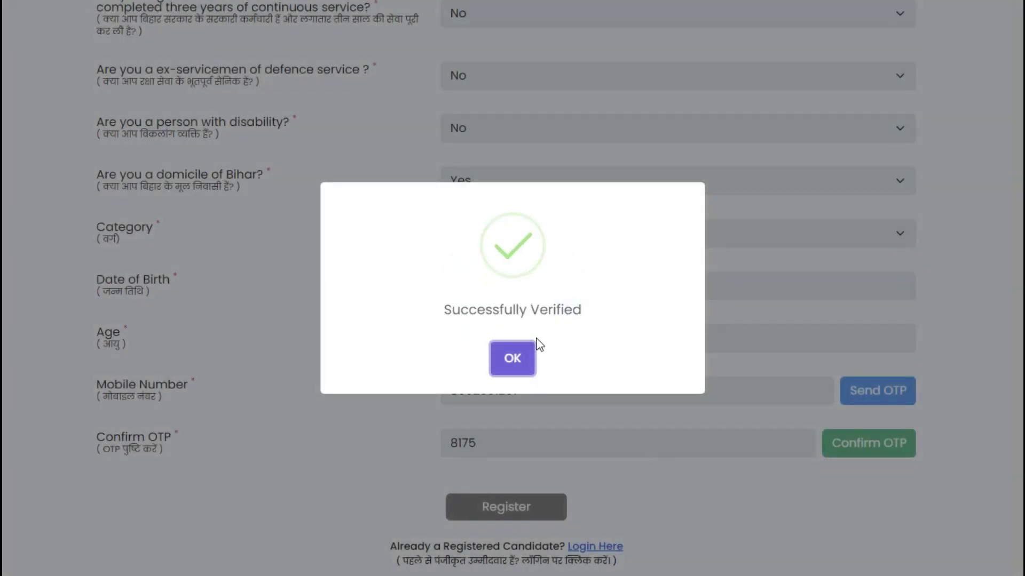
{"action": "left_click", "coordinate": [500, 368]}
{"action": "scroll", "coordinate": [598, 473], "scroll_direction": "down", "scroll_amount": 3}
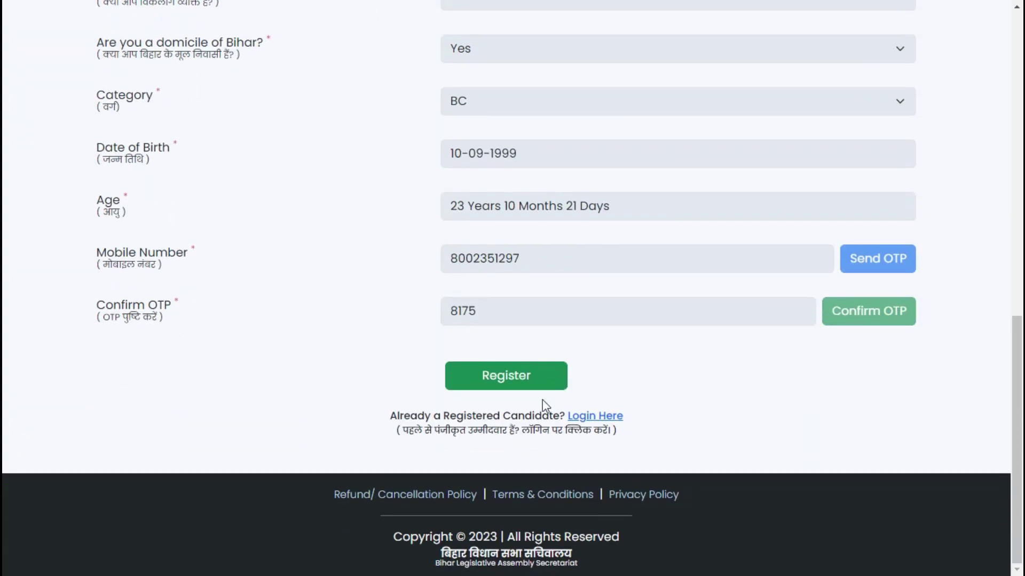
{"action": "left_click", "coordinate": [488, 380]}
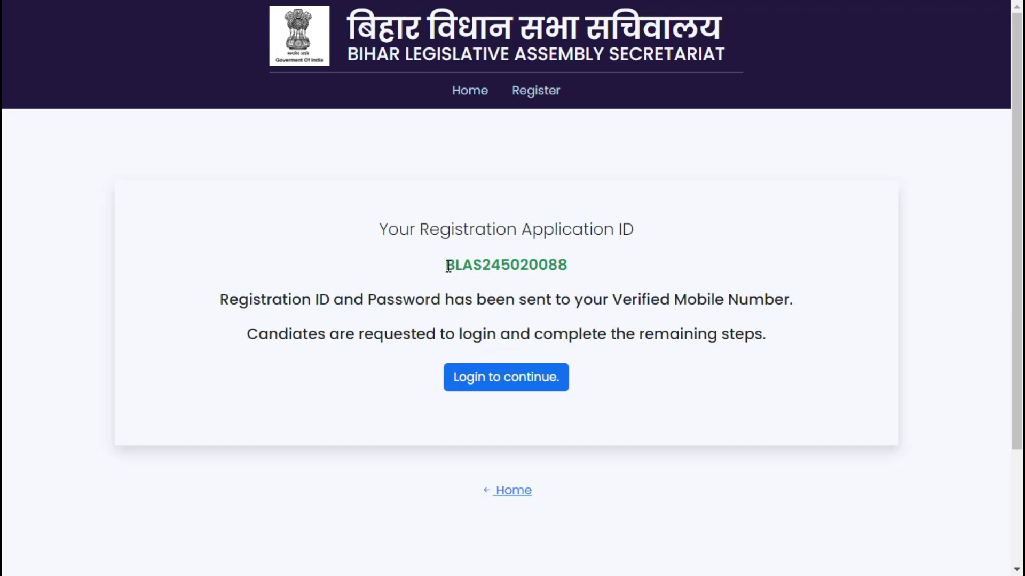
Step: Copy the new Registration Application ID and proceed to the candidate login page
{"action": "left_click_drag", "start_coordinate": [448, 266], "coordinate": [582, 275]}
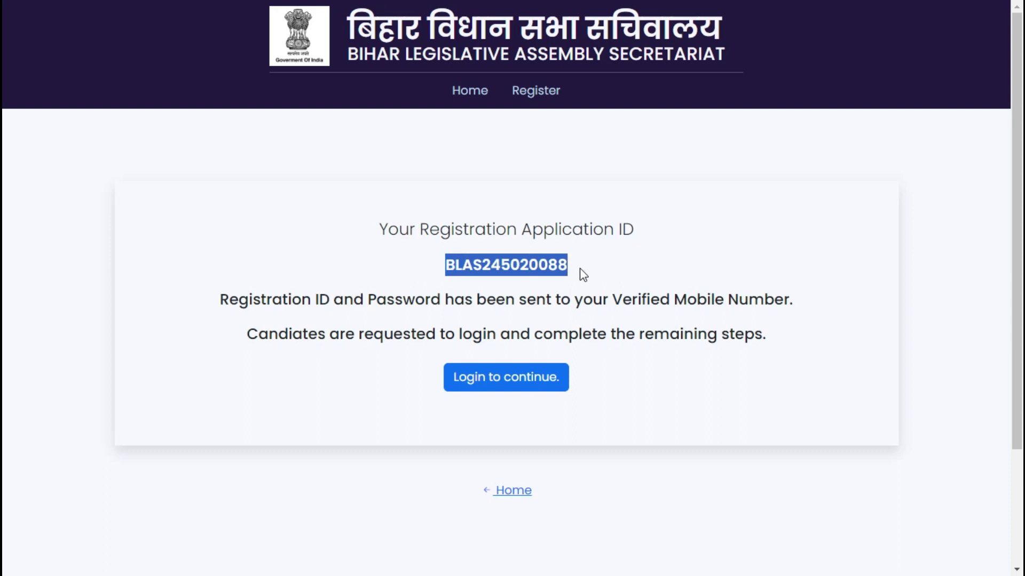
{"action": "left_click", "coordinate": [488, 391]}
{"action": "scroll", "coordinate": [488, 362], "scroll_direction": "down", "scroll_amount": 5}
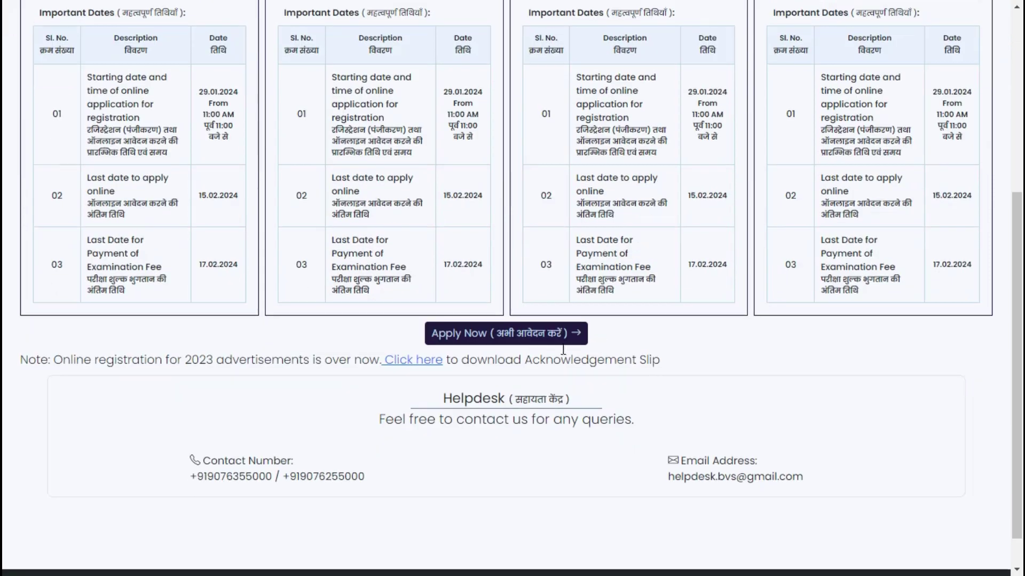
{"action": "left_click", "coordinate": [468, 299]}
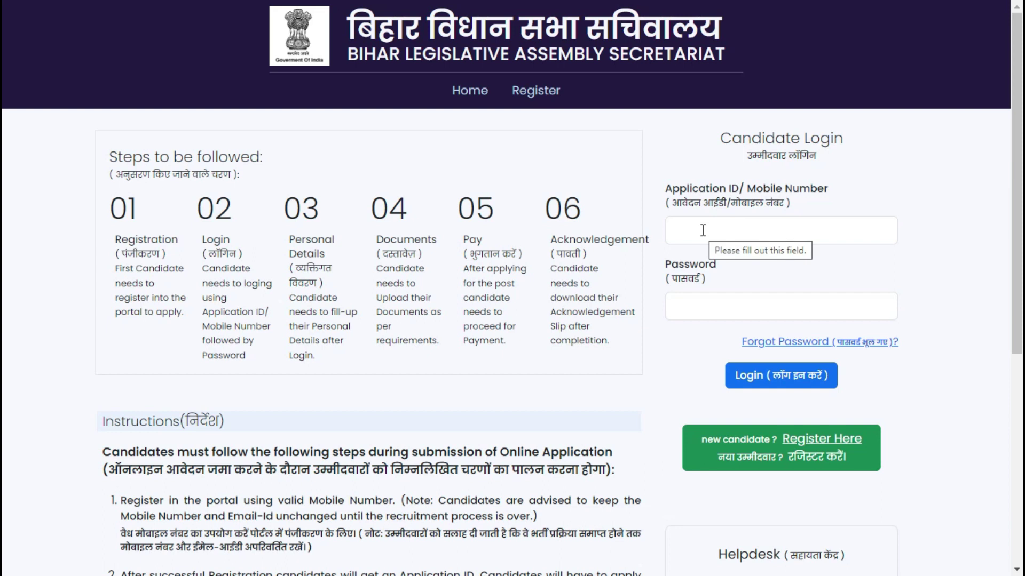
Step: Log in with the candidate's mobile number and password
{"action": "left_click", "coordinate": [702, 230]}
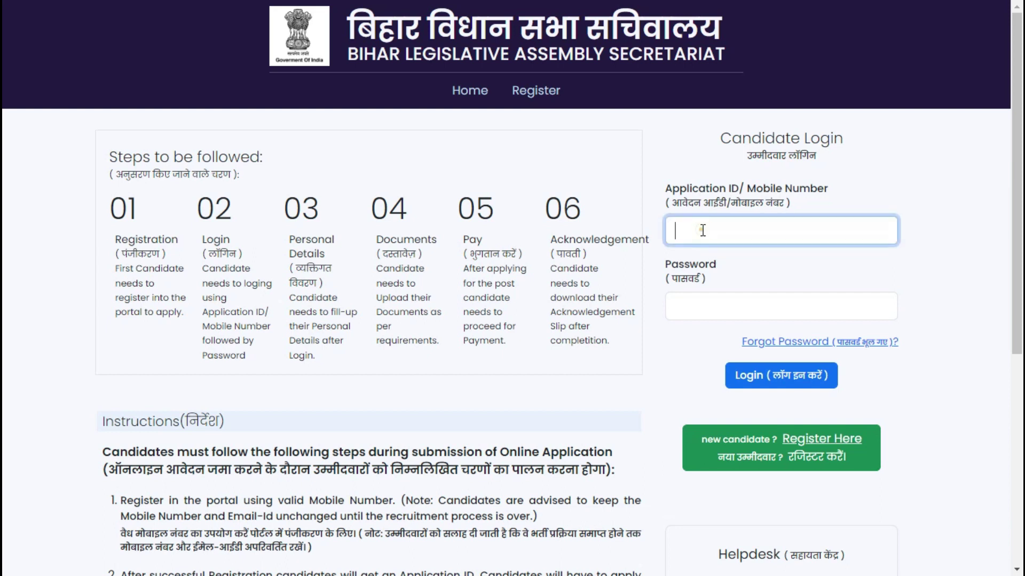
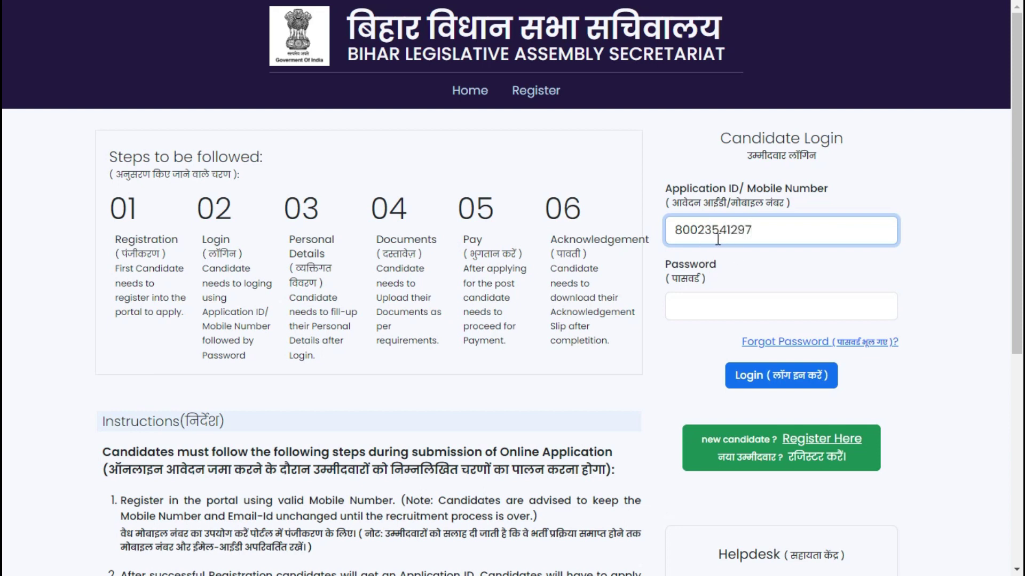
{"action": "left_click", "coordinate": [713, 309]}
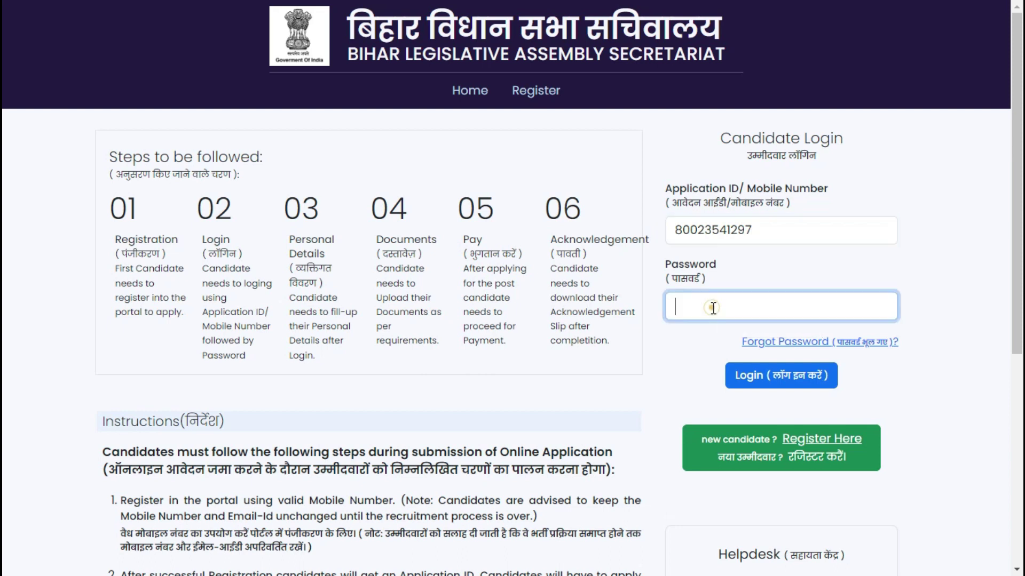
{"action": "left_click", "coordinate": [795, 384]}
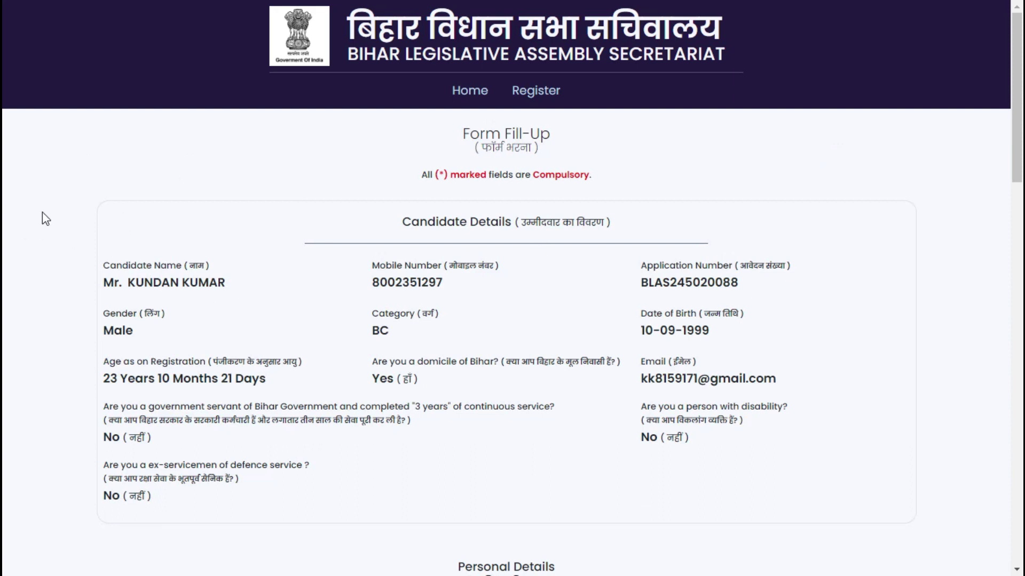
Step: Go through the father's and mother's name fields and set religion to Hinduism
{"action": "scroll", "coordinate": [622, 254], "scroll_direction": "down", "scroll_amount": 4}
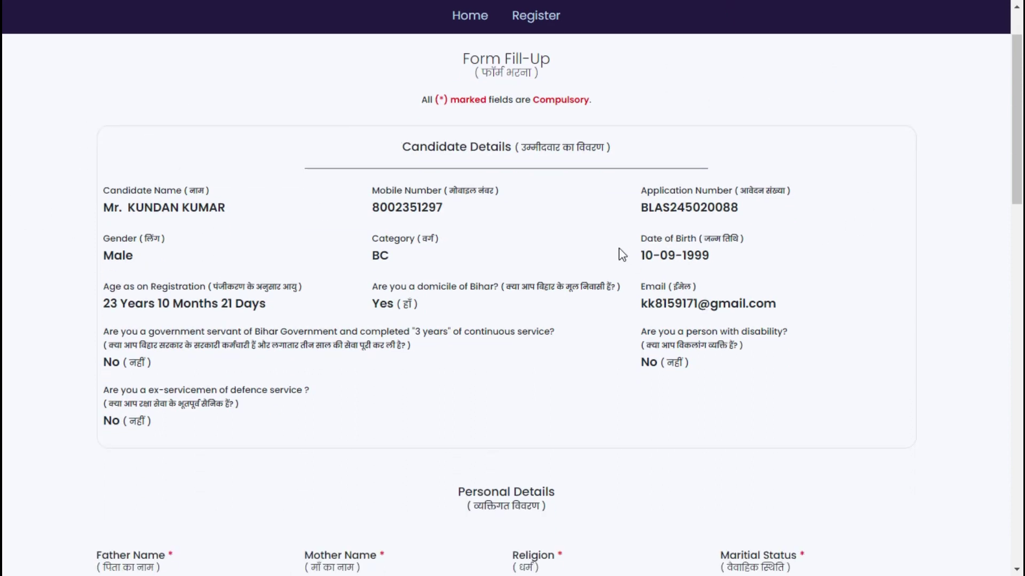
{"action": "scroll", "coordinate": [574, 218], "scroll_direction": "down", "scroll_amount": 5}
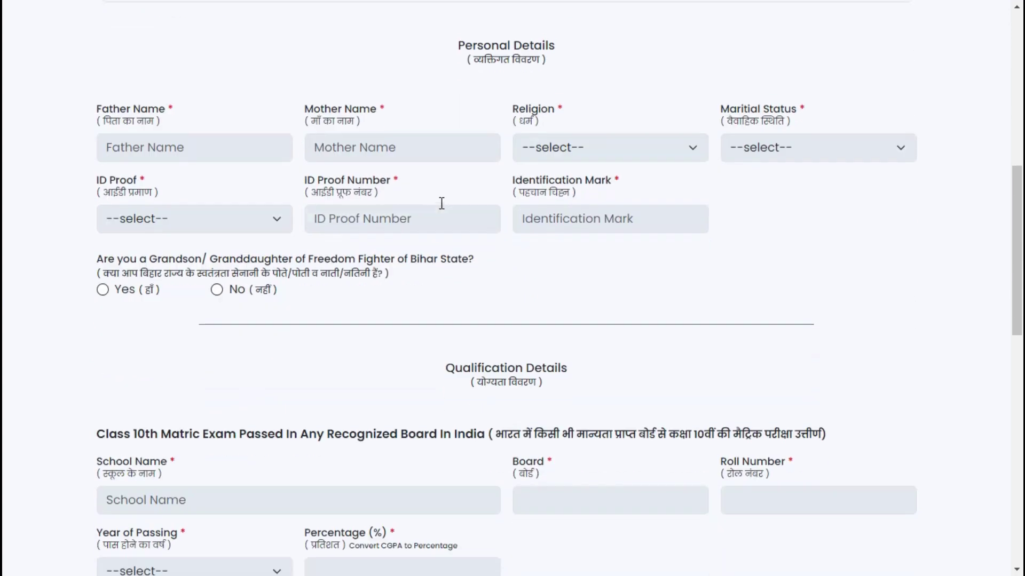
{"action": "left_click", "coordinate": [151, 143]}
{"action": "left_click", "coordinate": [380, 148]}
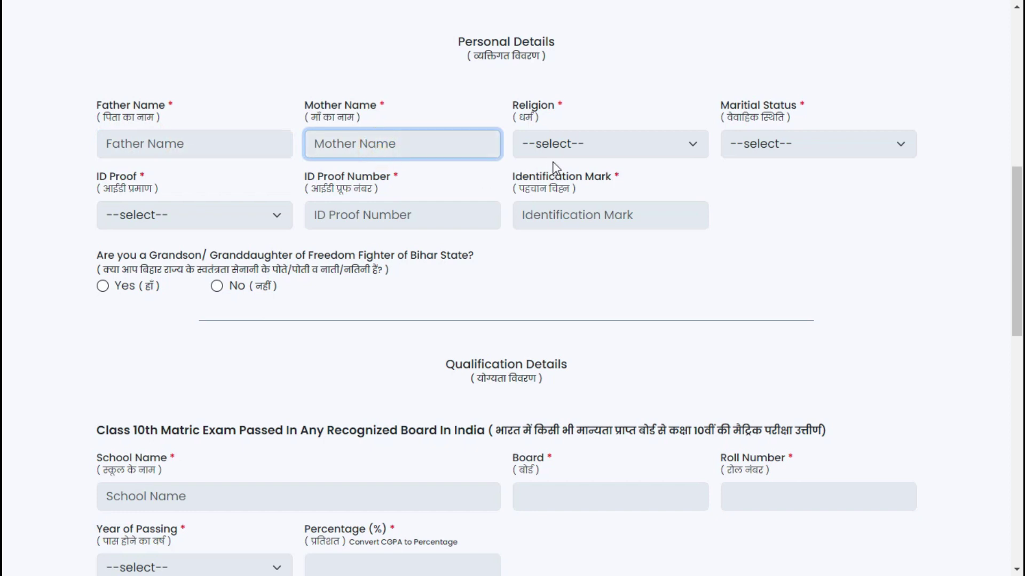
{"action": "left_click", "coordinate": [576, 143]}
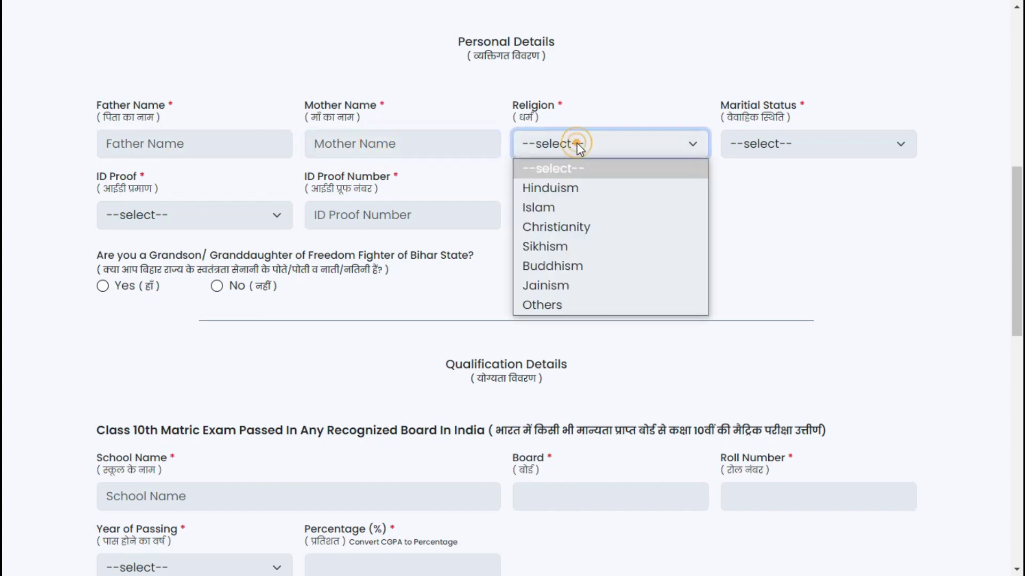
{"action": "left_click", "coordinate": [561, 188]}
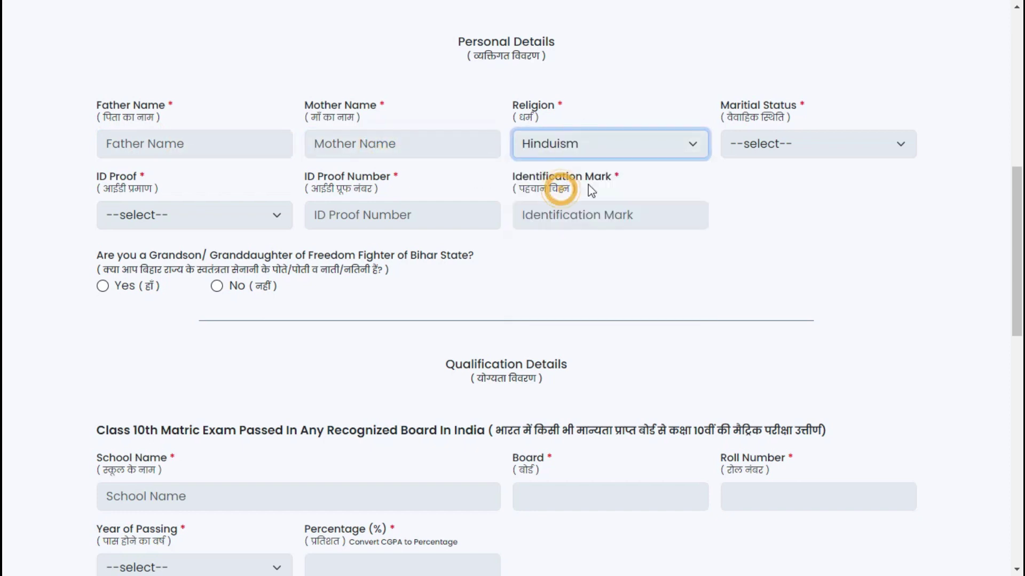
Step: Set marital status Single and ID proof AADHAAR, and answer No to freedom-fighter descendant
{"action": "left_click", "coordinate": [767, 151]}
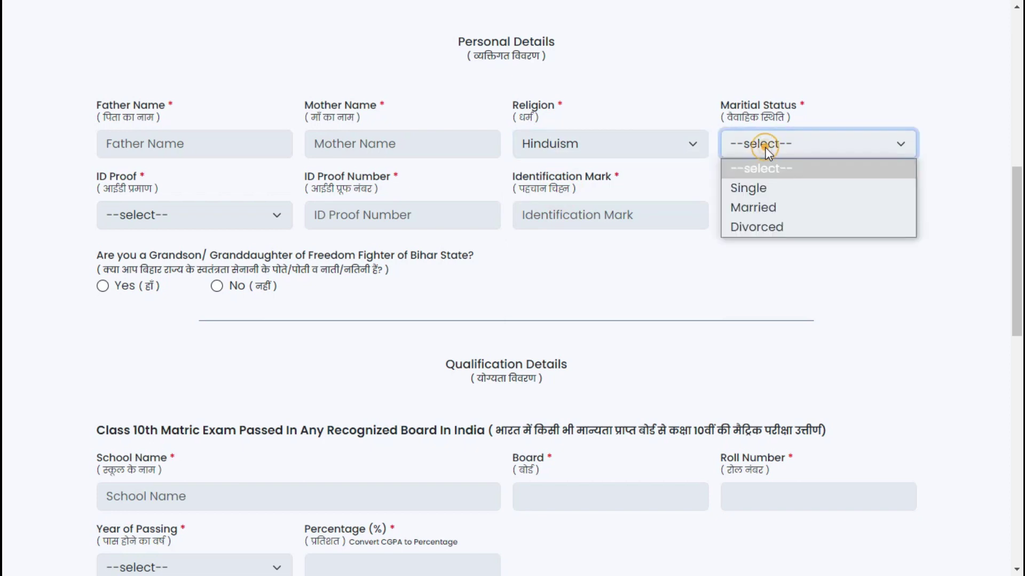
{"action": "left_click", "coordinate": [764, 190]}
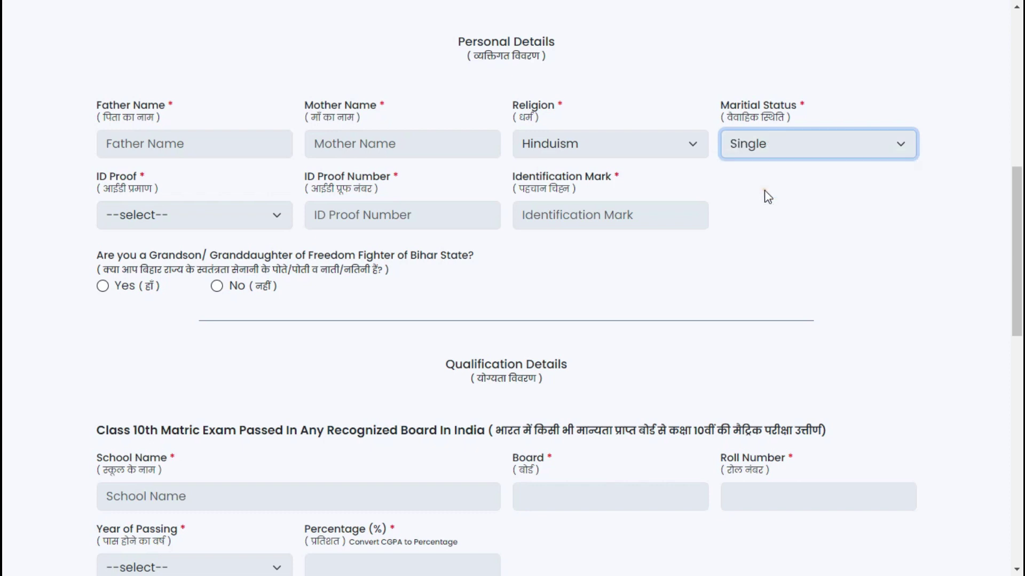
{"action": "left_click", "coordinate": [170, 222]}
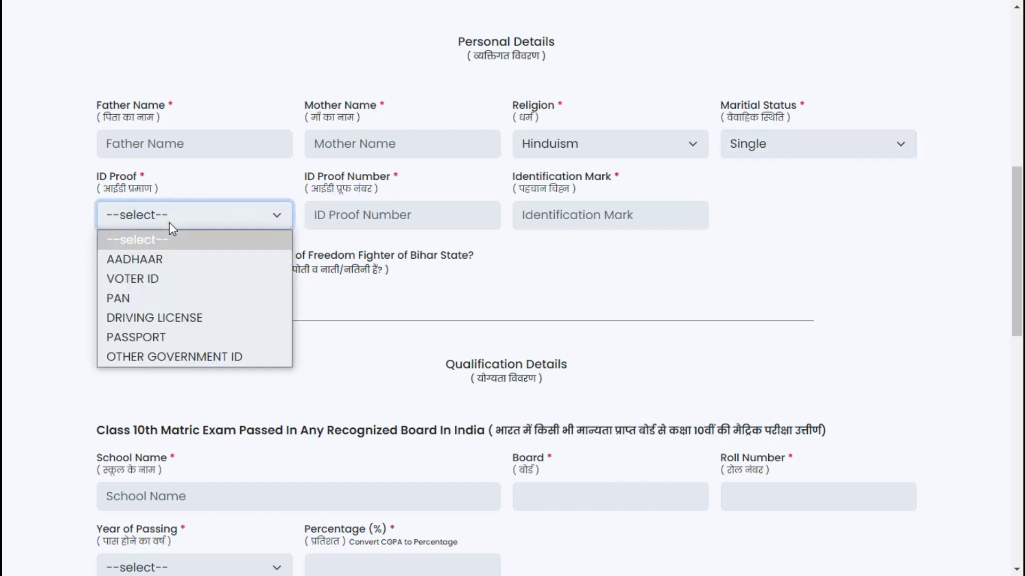
{"action": "left_click", "coordinate": [168, 258]}
{"action": "left_click", "coordinate": [378, 216]}
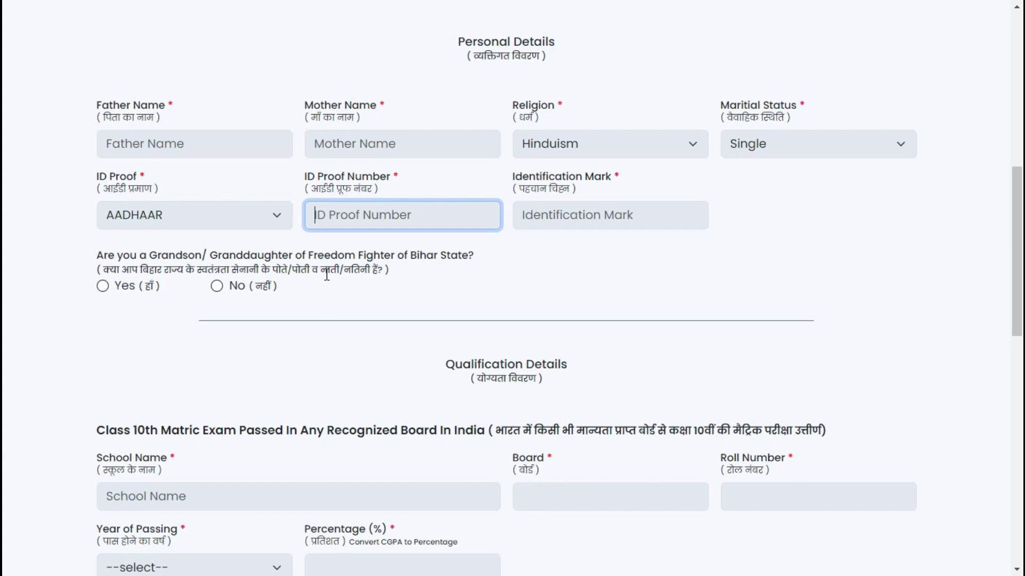
{"action": "left_click", "coordinate": [219, 290]}
Step: Go to the Class 10th School Name and Board fields and open the Year of Passing list
{"action": "scroll", "coordinate": [401, 324], "scroll_direction": "down", "scroll_amount": 4}
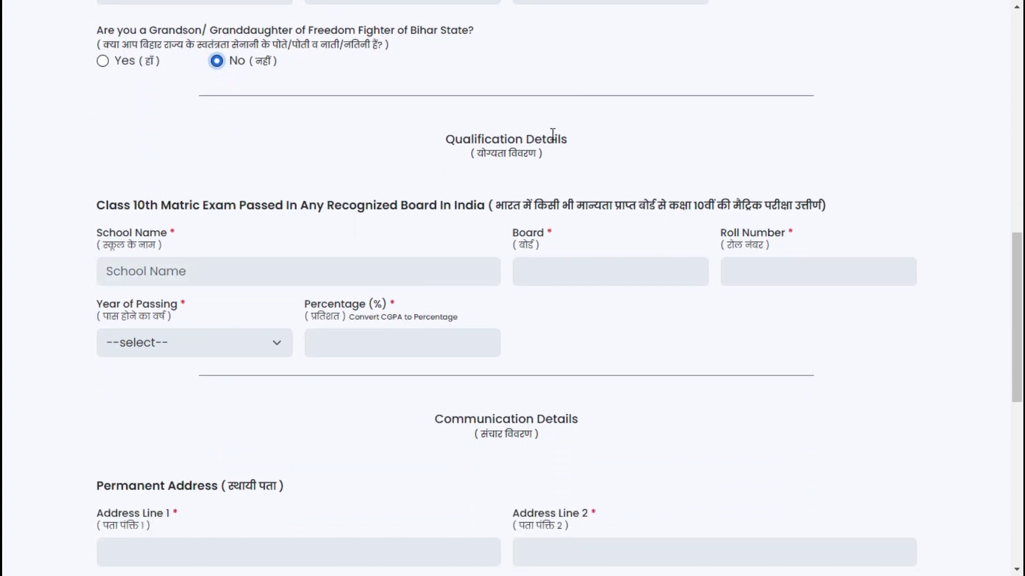
{"action": "left_click", "coordinate": [162, 272]}
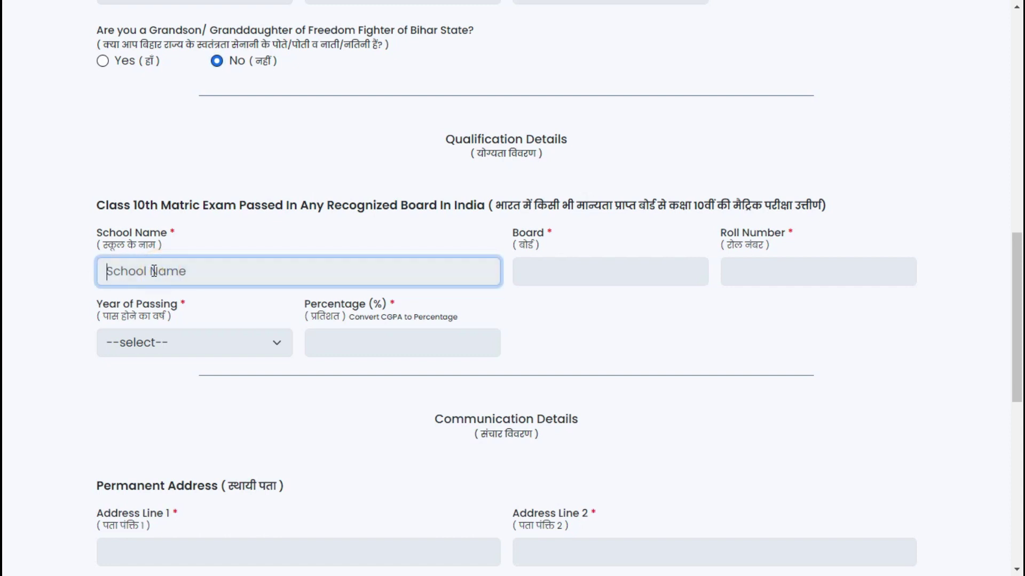
{"action": "left_click", "coordinate": [541, 275]}
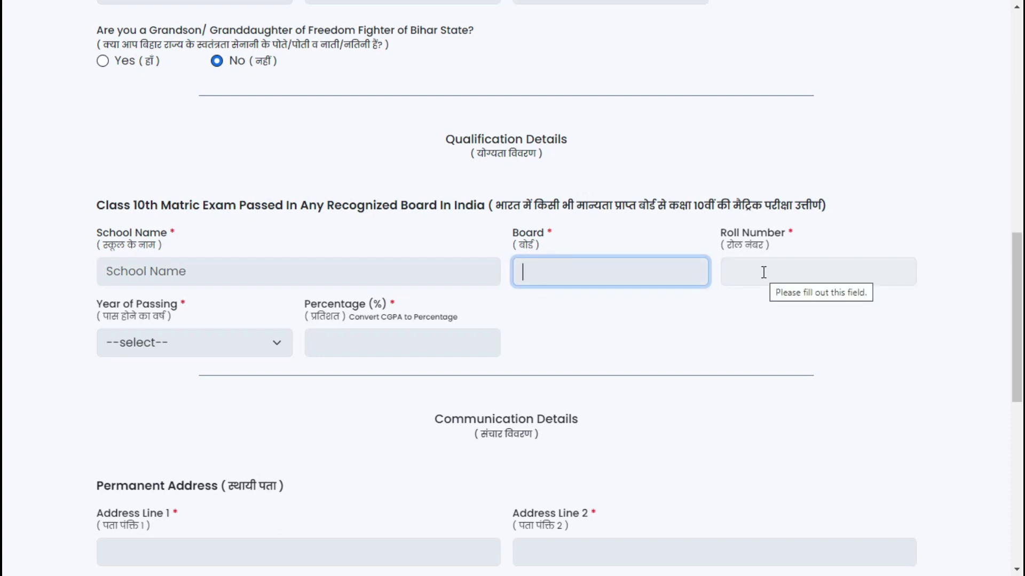
{"action": "left_click", "coordinate": [238, 352]}
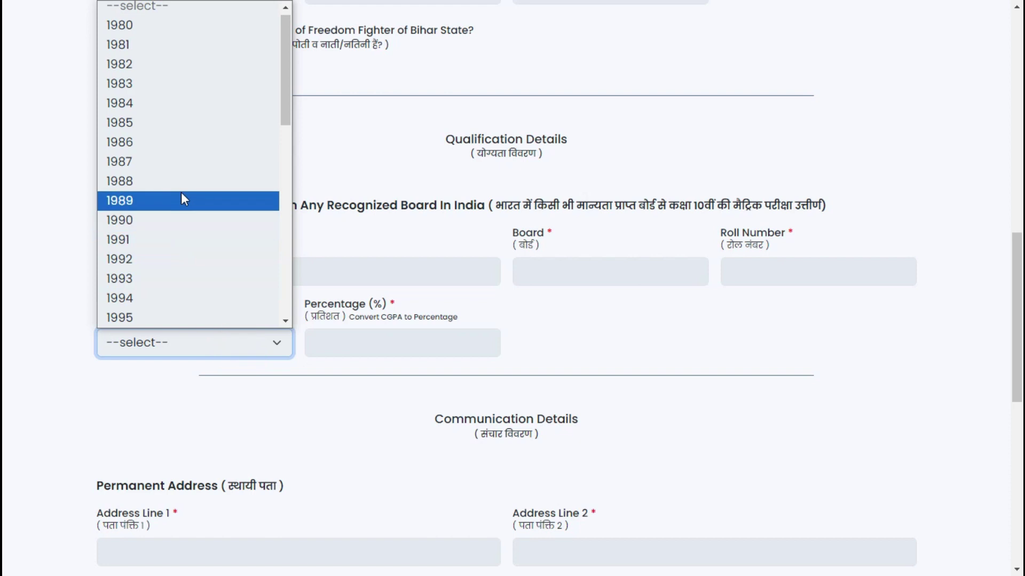
{"action": "scroll", "coordinate": [184, 197], "scroll_direction": "down", "scroll_amount": 7}
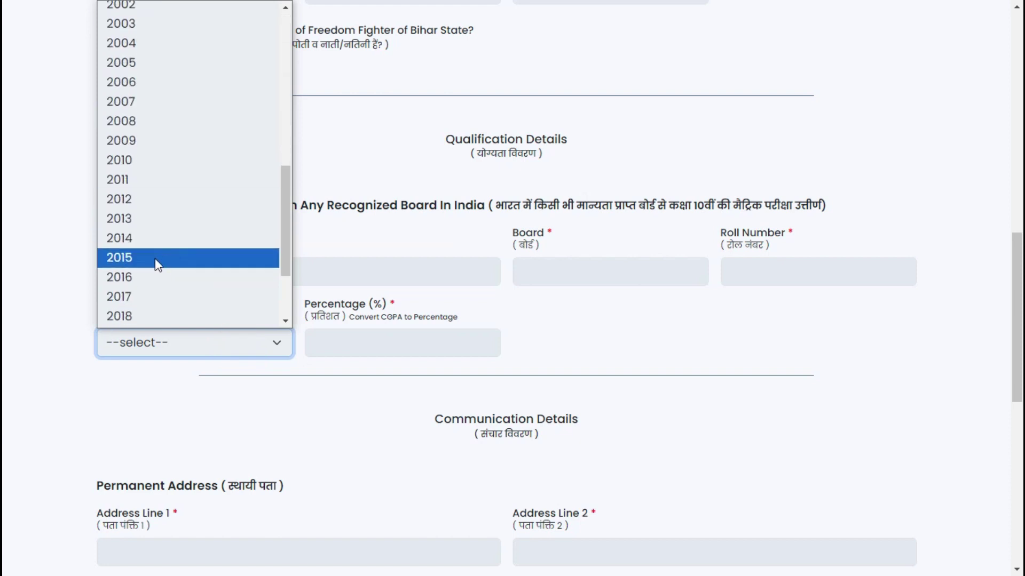